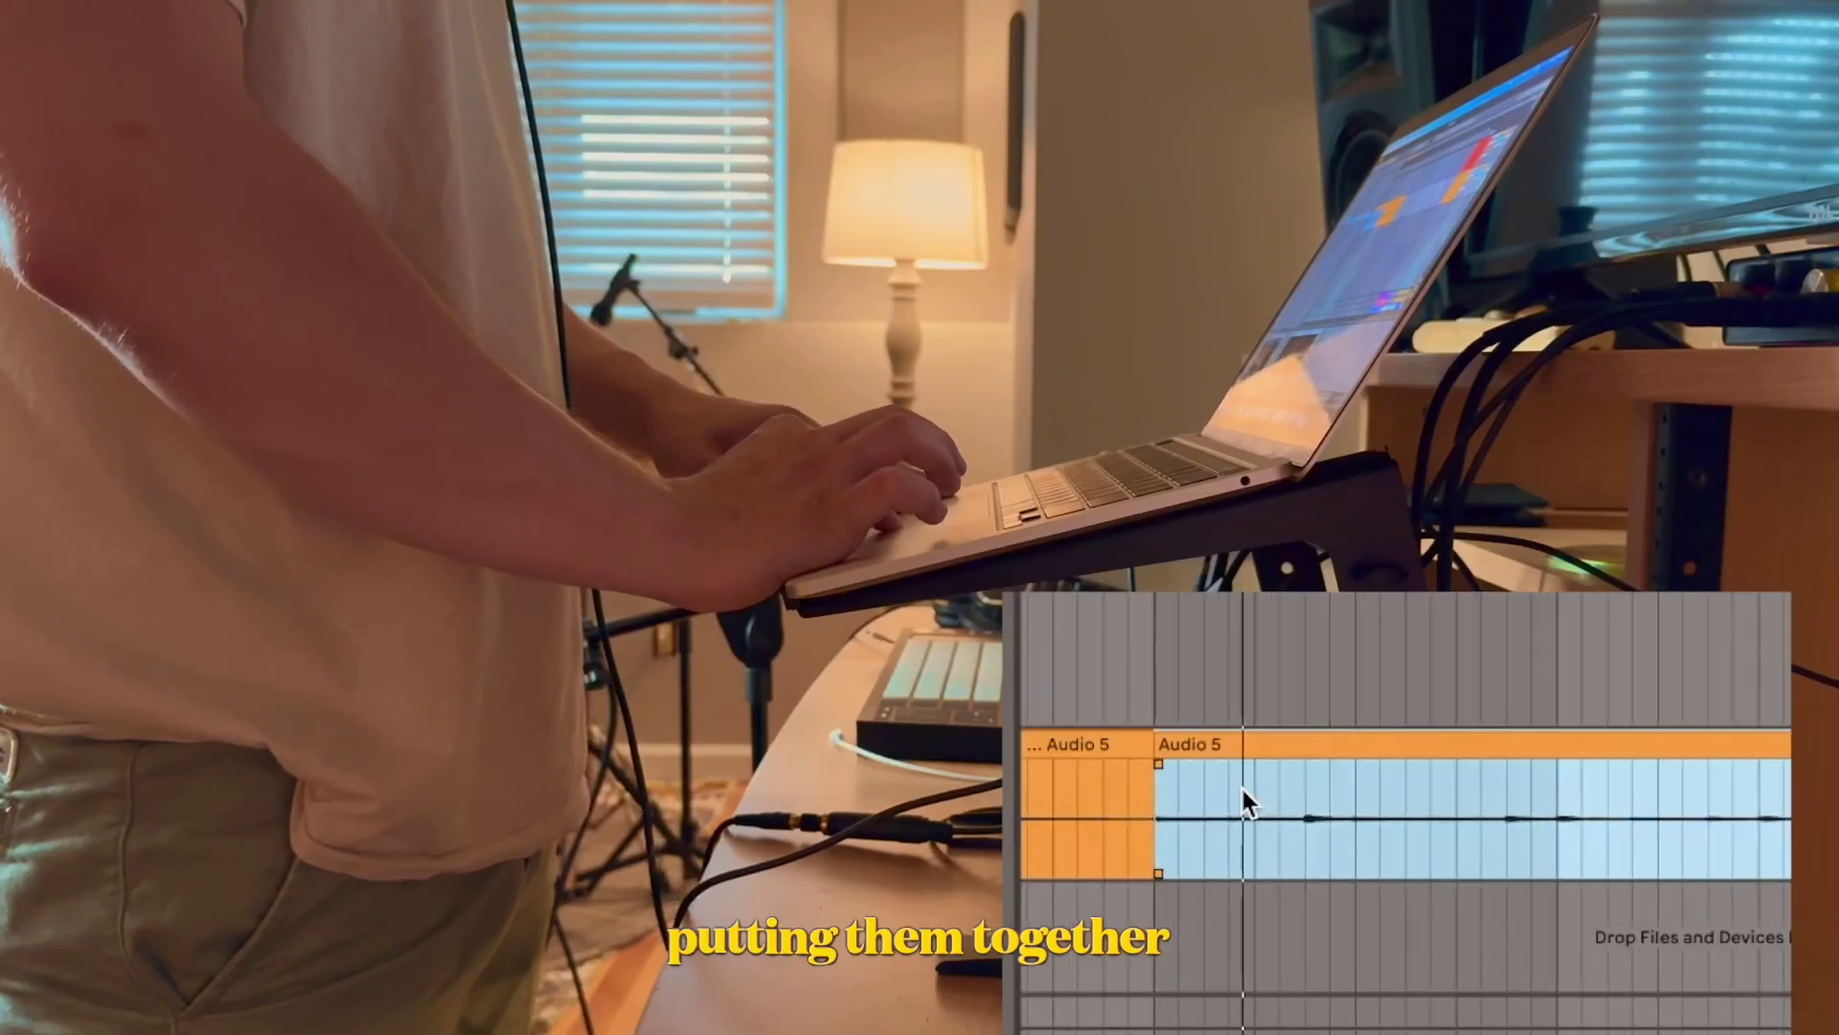
Step: Move the selected Audio 5 clip earlier on its track so the Audio 5 clips sit back to back
left_click_drag(1236, 746, 1023, 745)
left_click(1210, 744)
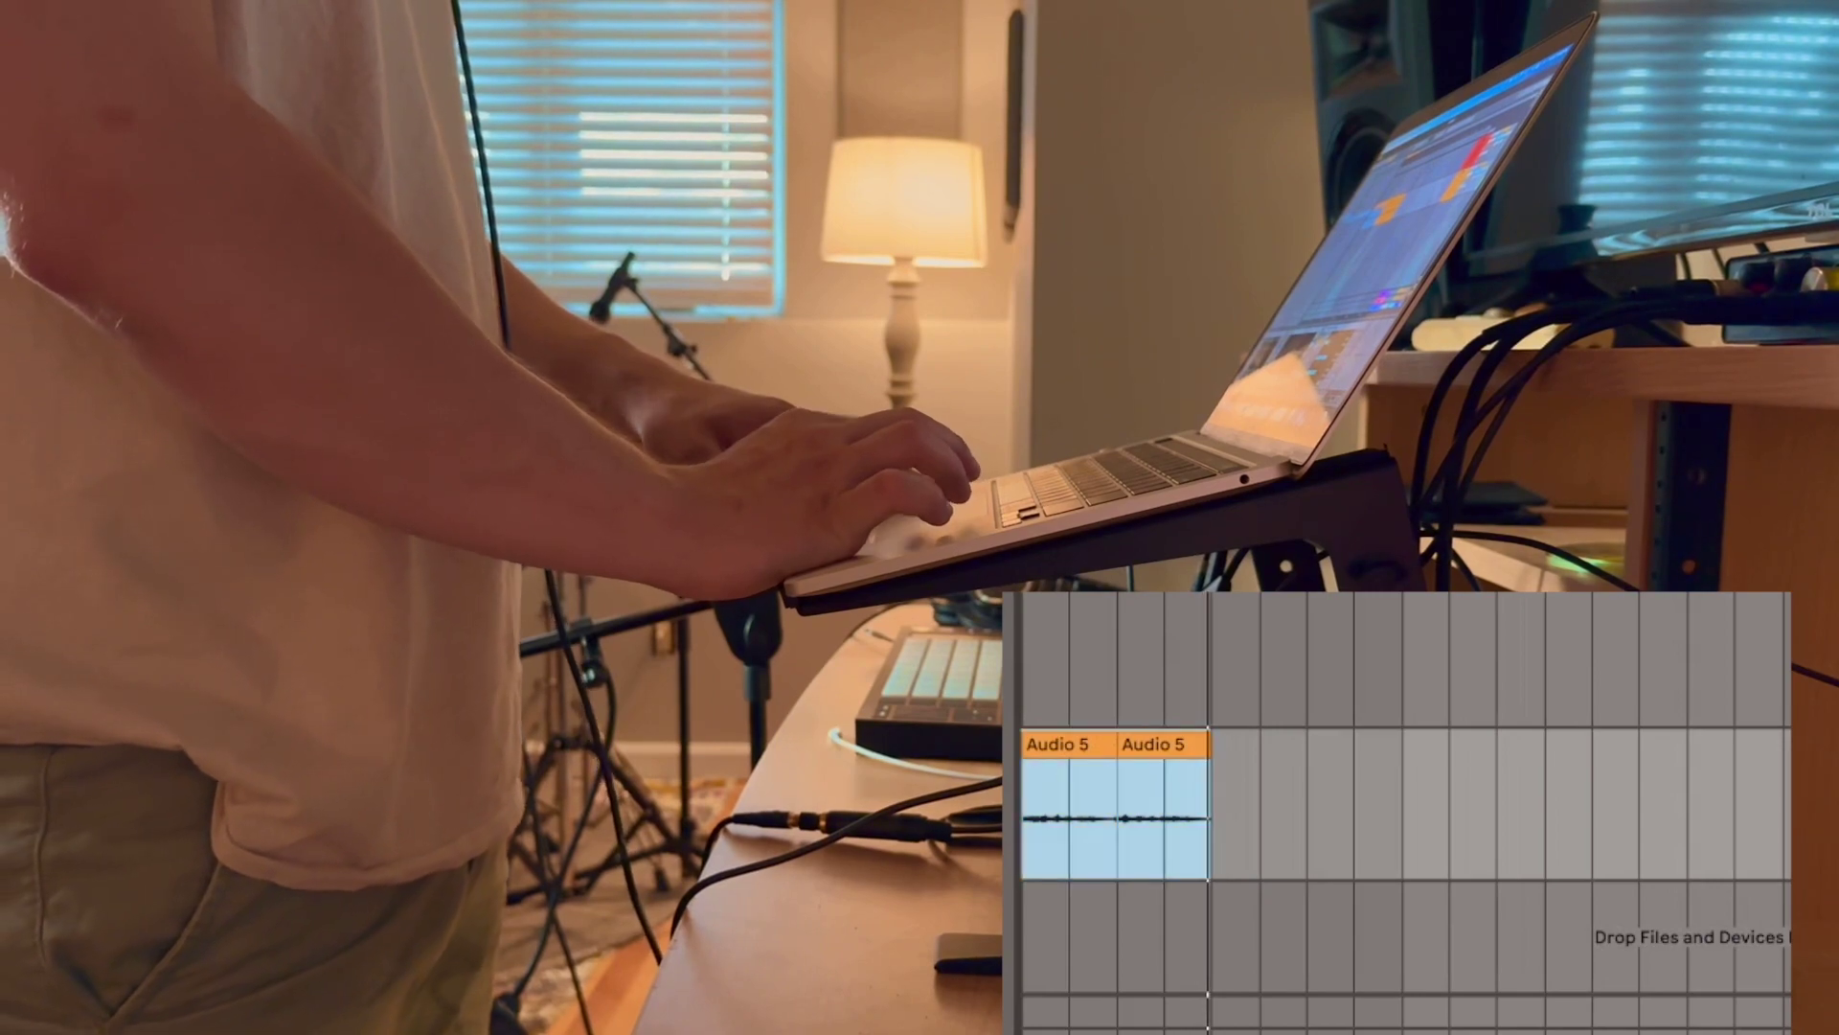
left_click(1088, 739)
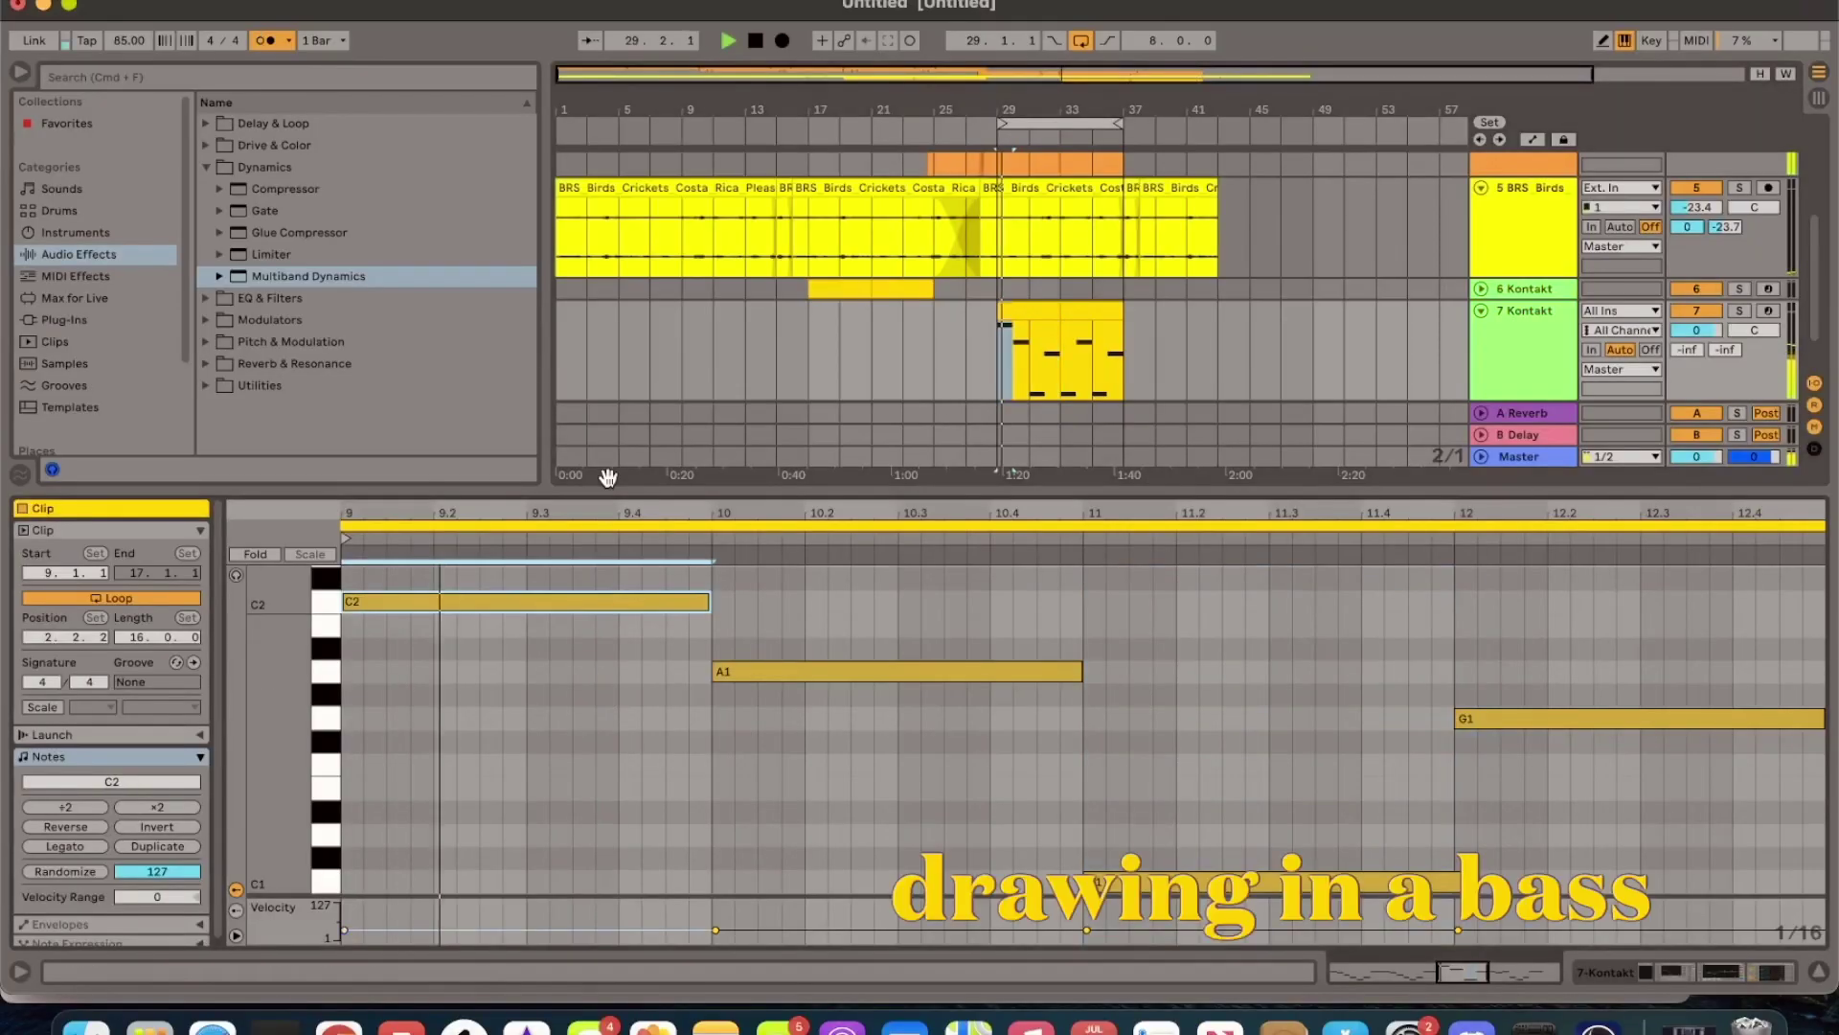
Step: Lower the C2 bass note at bar 9 by one octave and extend the C1 note at bar 11 slightly past bar 12
key("shift+Down")
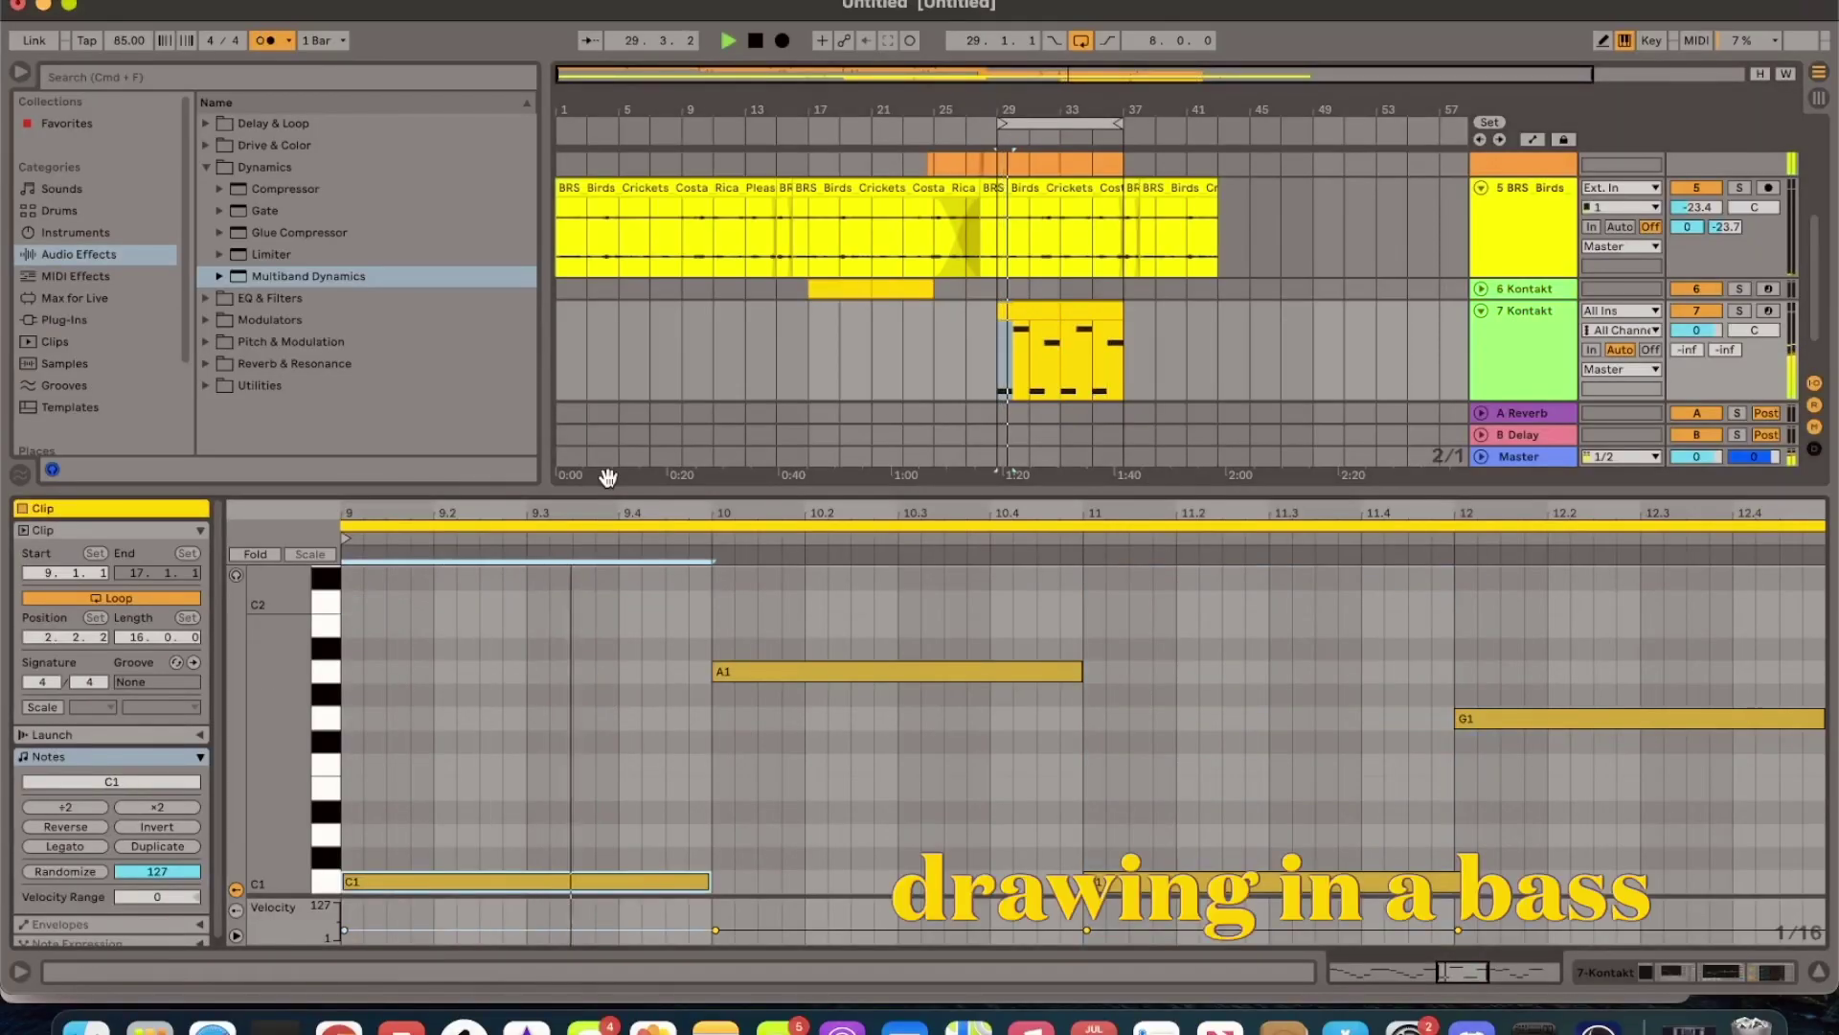
left_click_drag(1086, 881, 1477, 882)
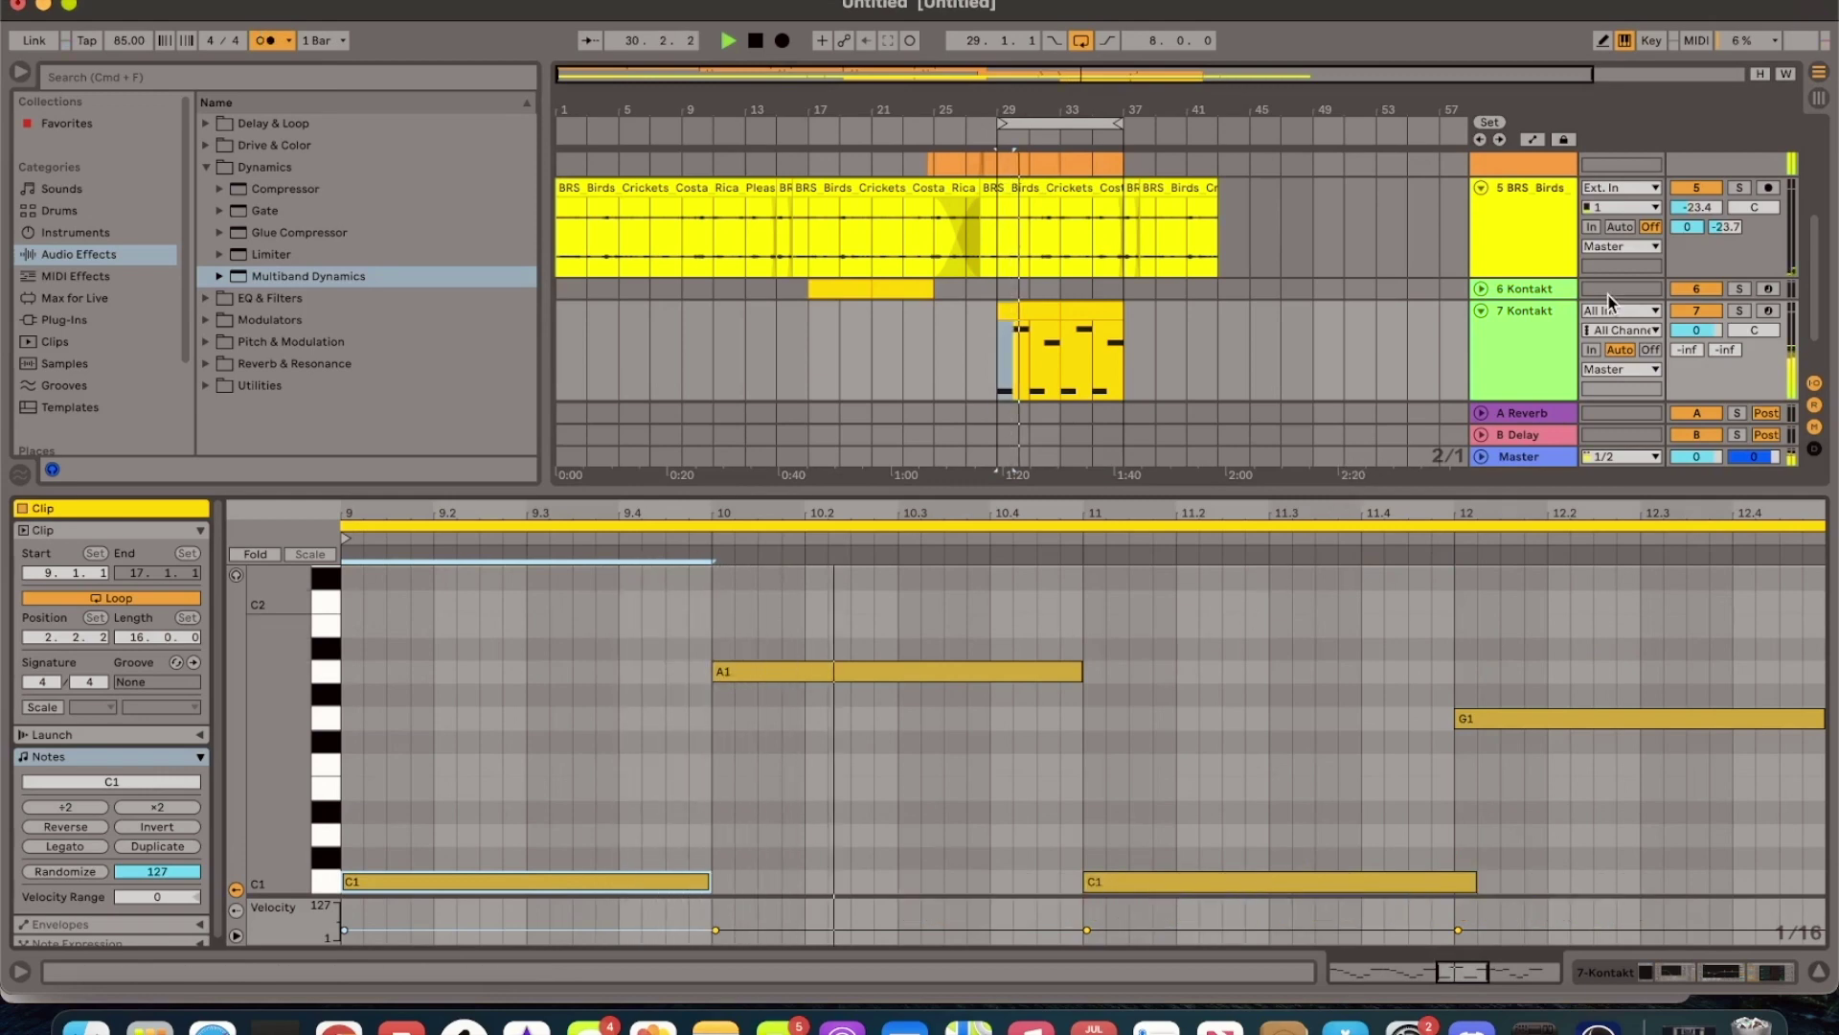
key("shift+Tab")
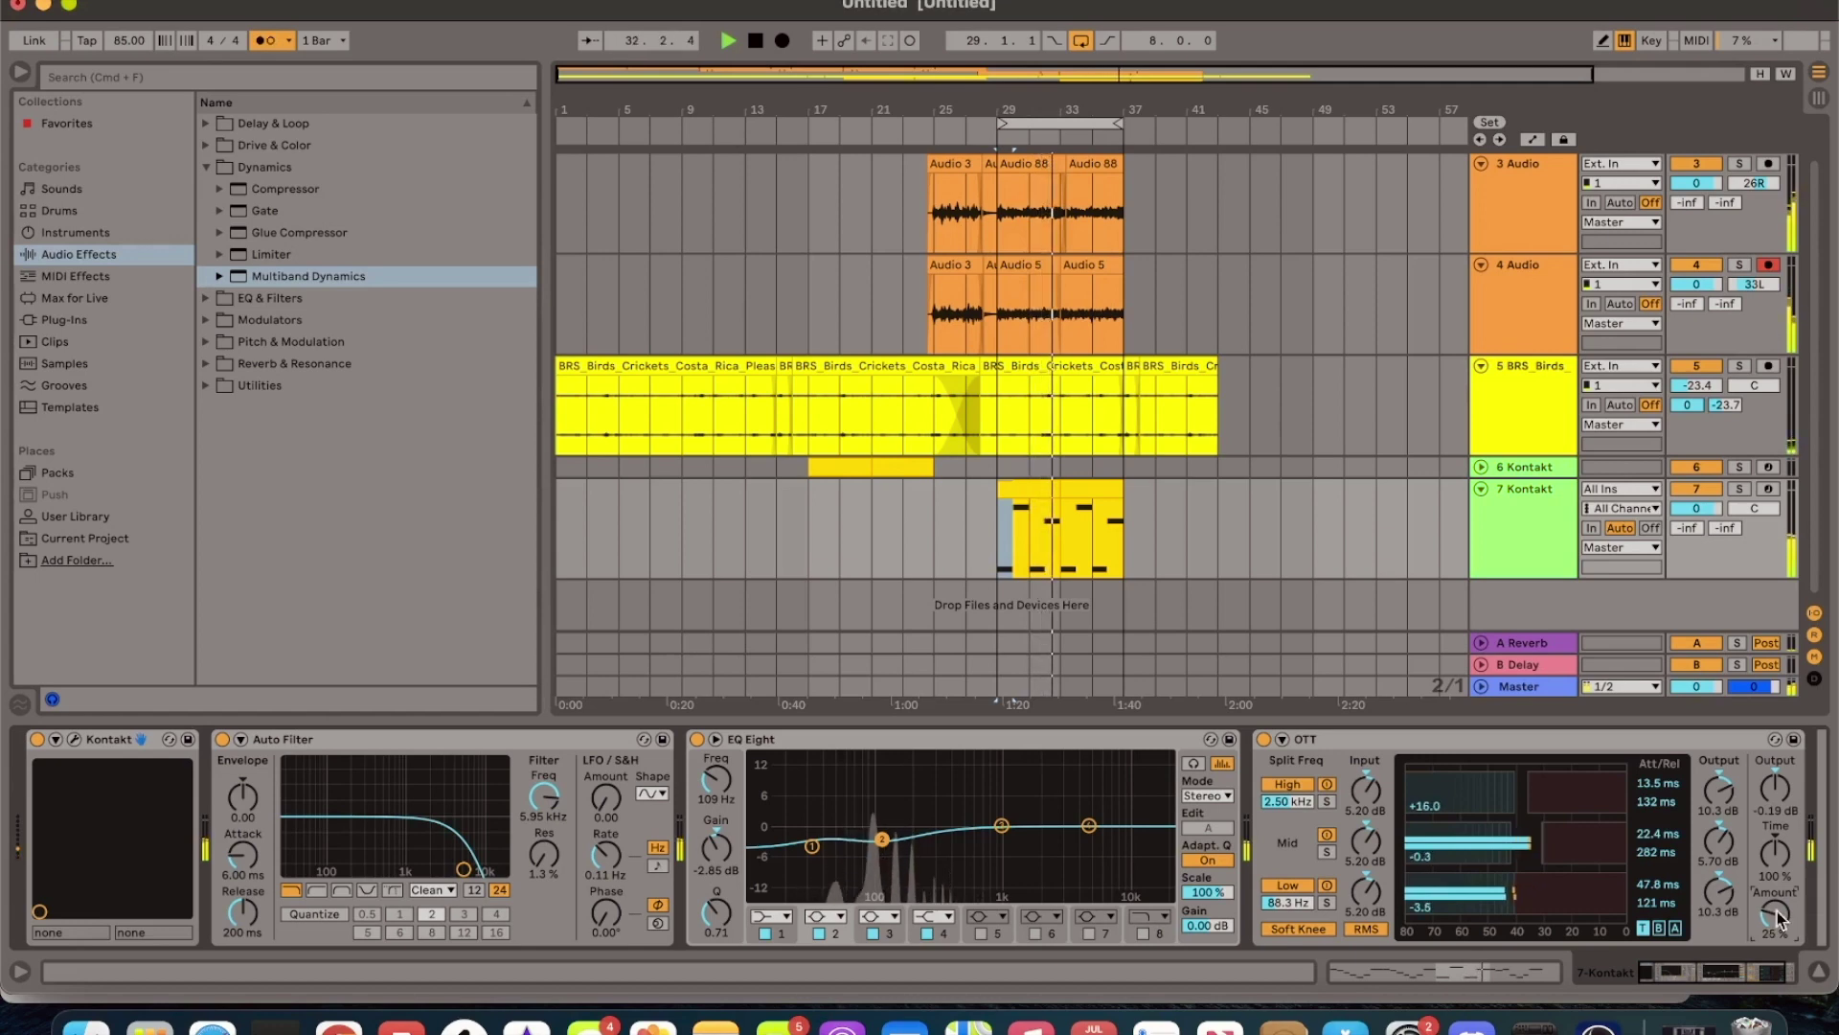
scroll(1543, 274, "up", 2)
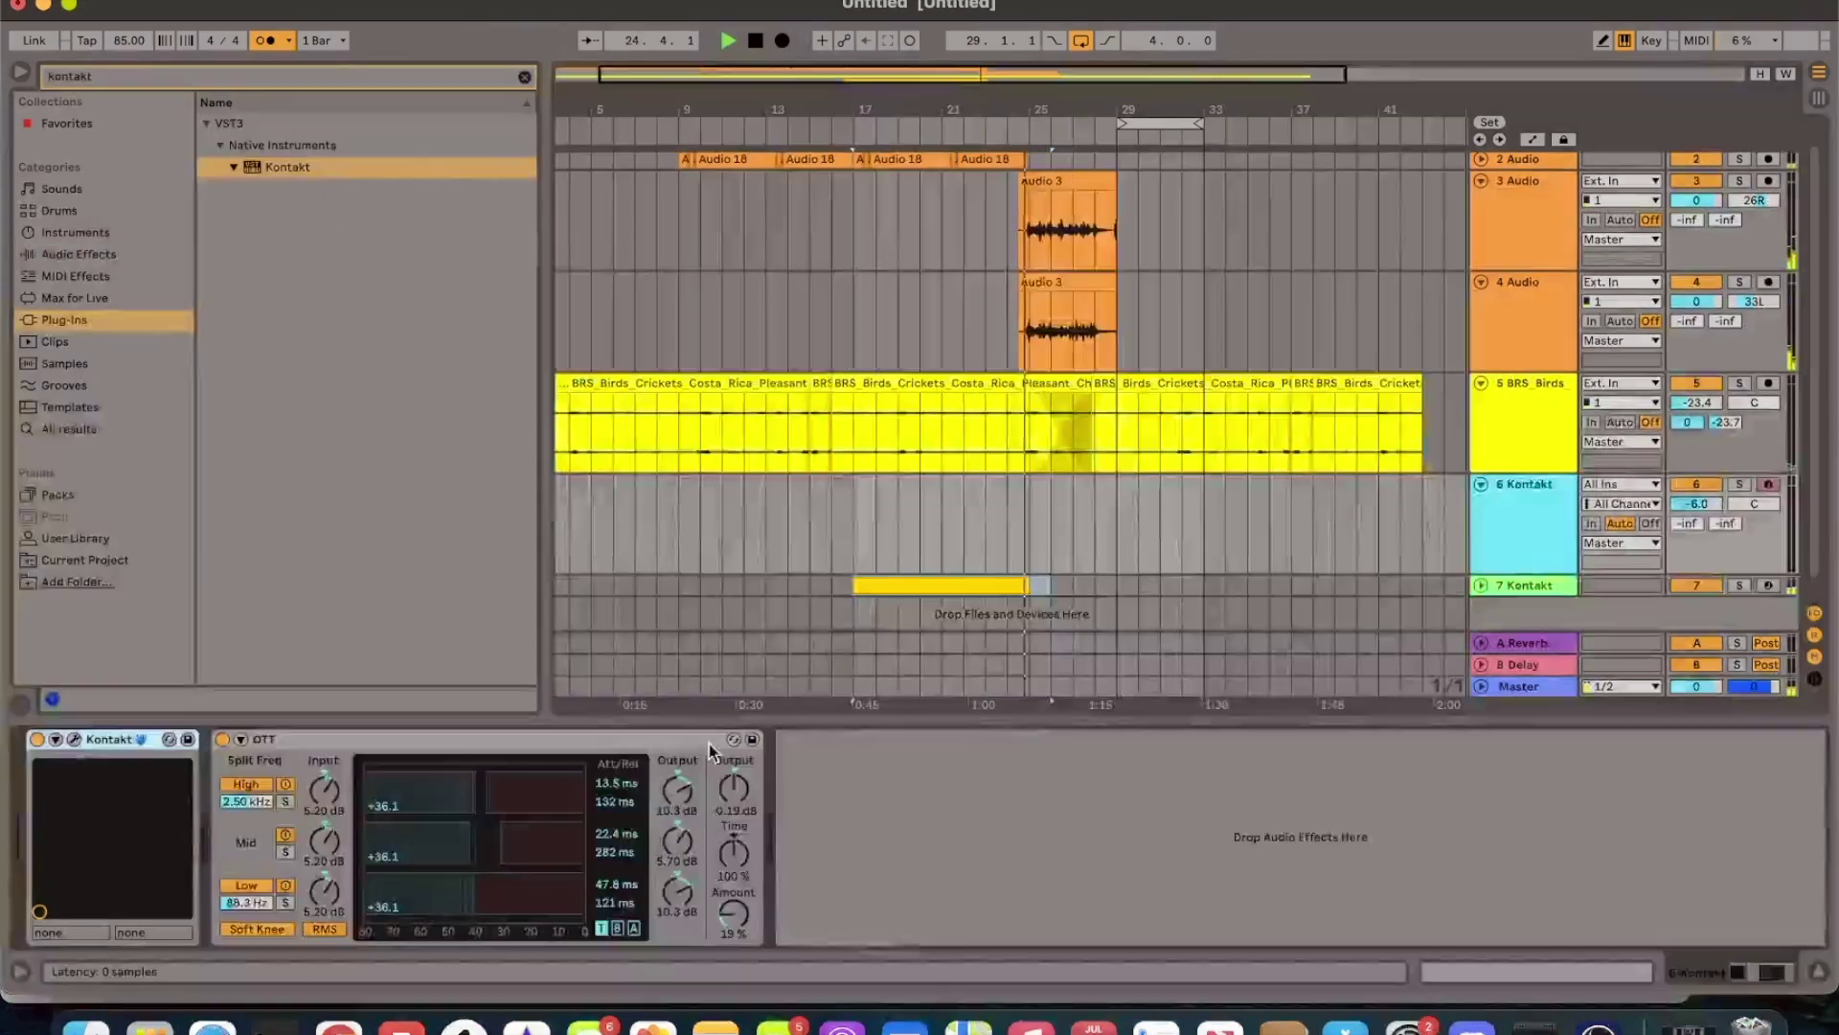
Step: Add matching fade-ins about one beat long to the Audio 3 clips on tracks 3 and 4
left_click_drag(987, 589, 987, 589)
key("plus")
left_click_drag(977, 190, 1061, 187)
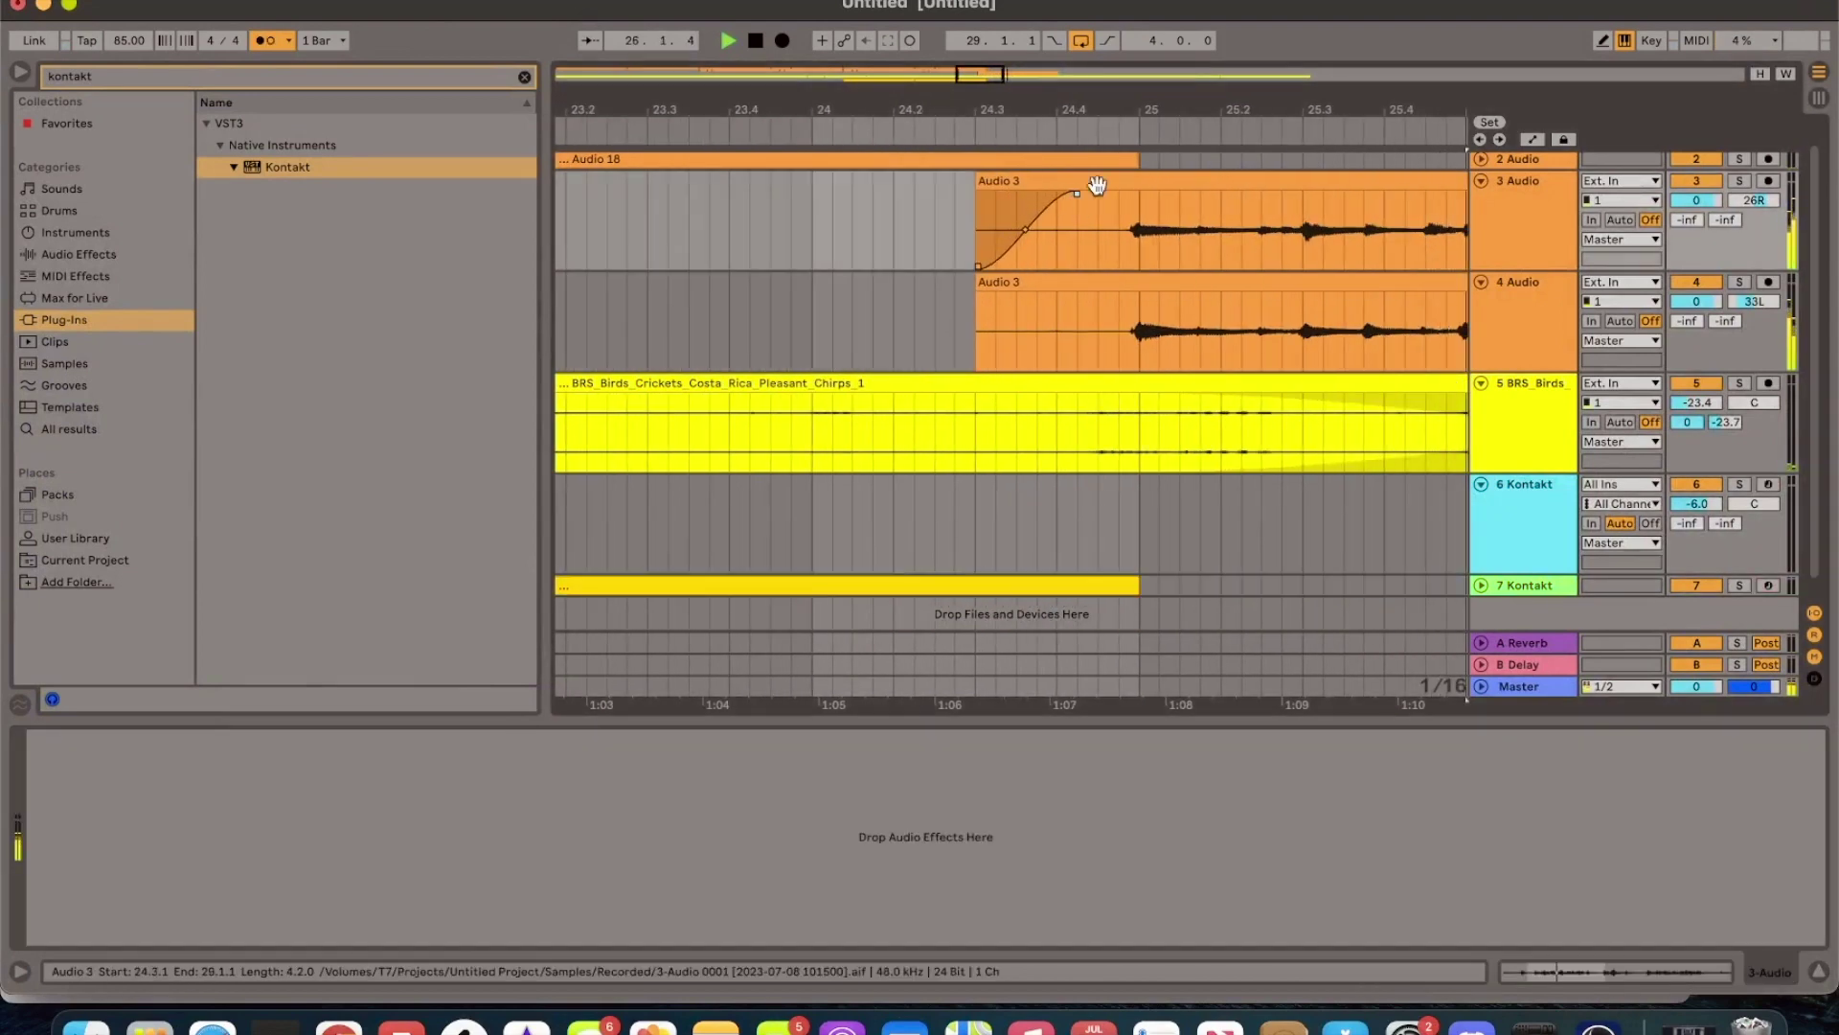
left_click_drag(975, 296, 1071, 296)
key("minus")
key("minus")
key("minus")
key("minus")
Step: Select the empty range from bar 25 to bar 29 on the 7 Kontakt track
left_click_drag(935, 586, 992, 586)
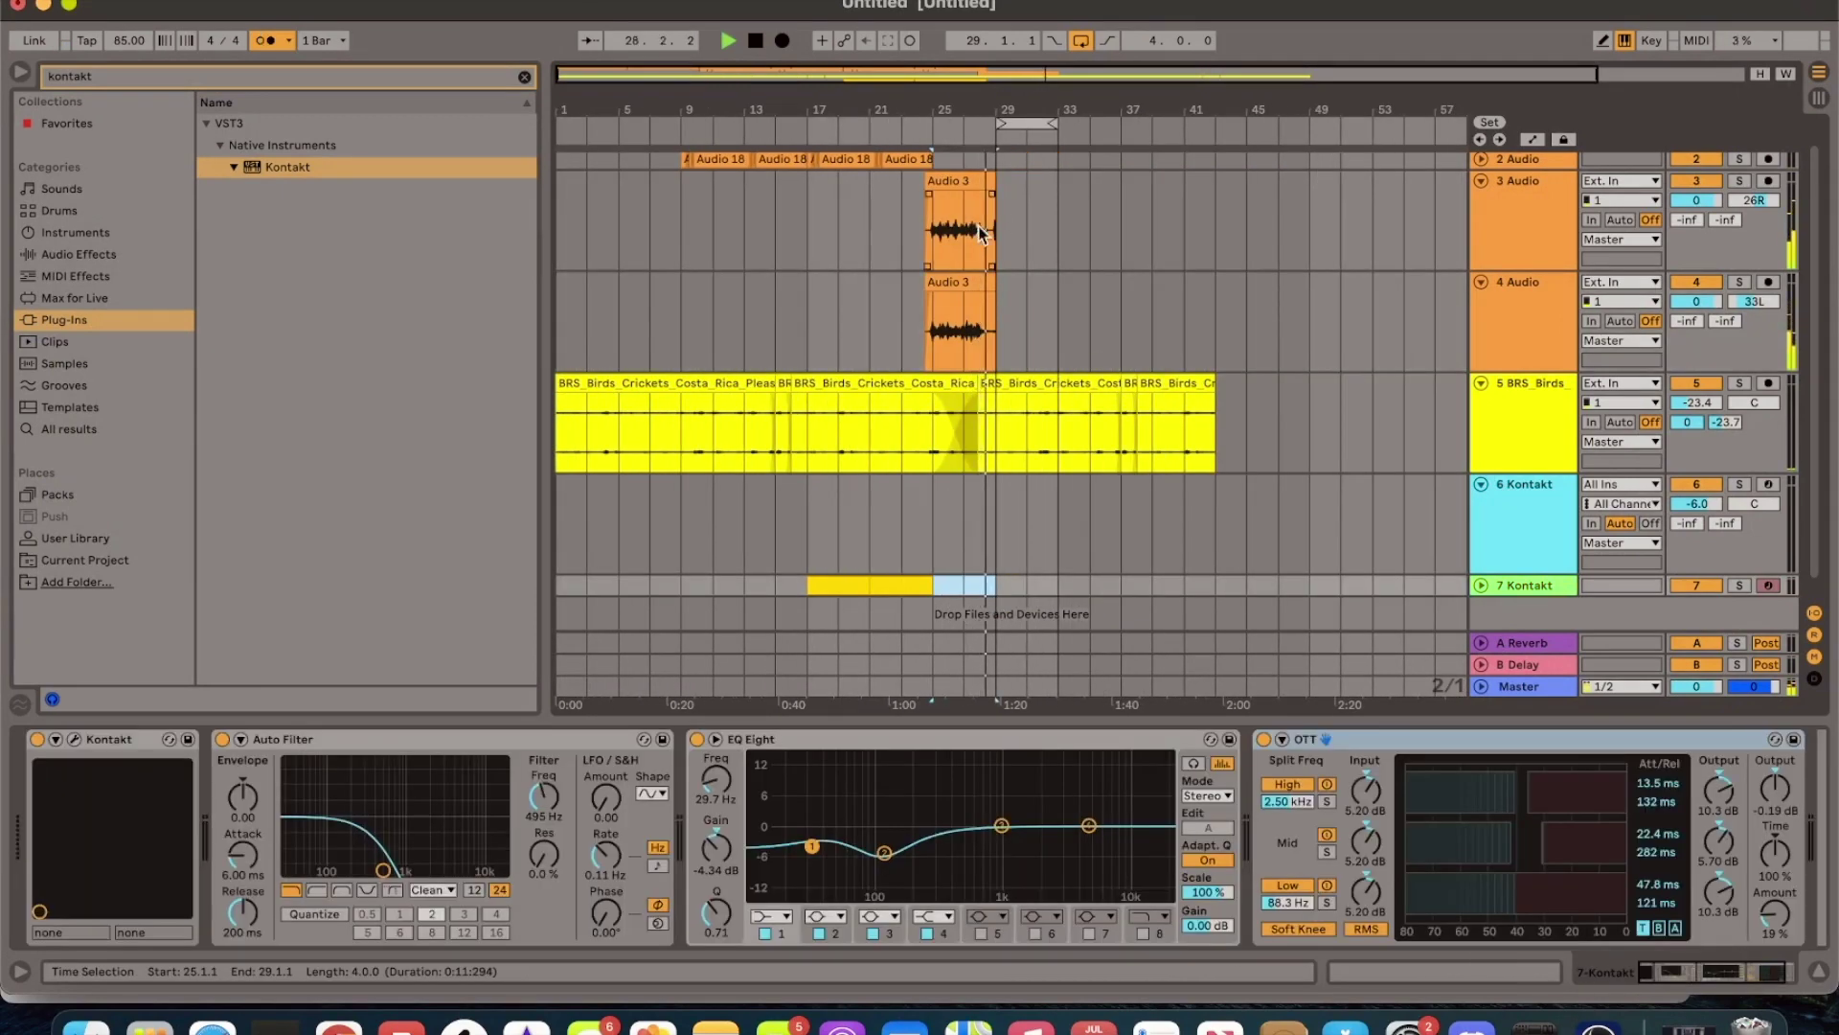
key("z")
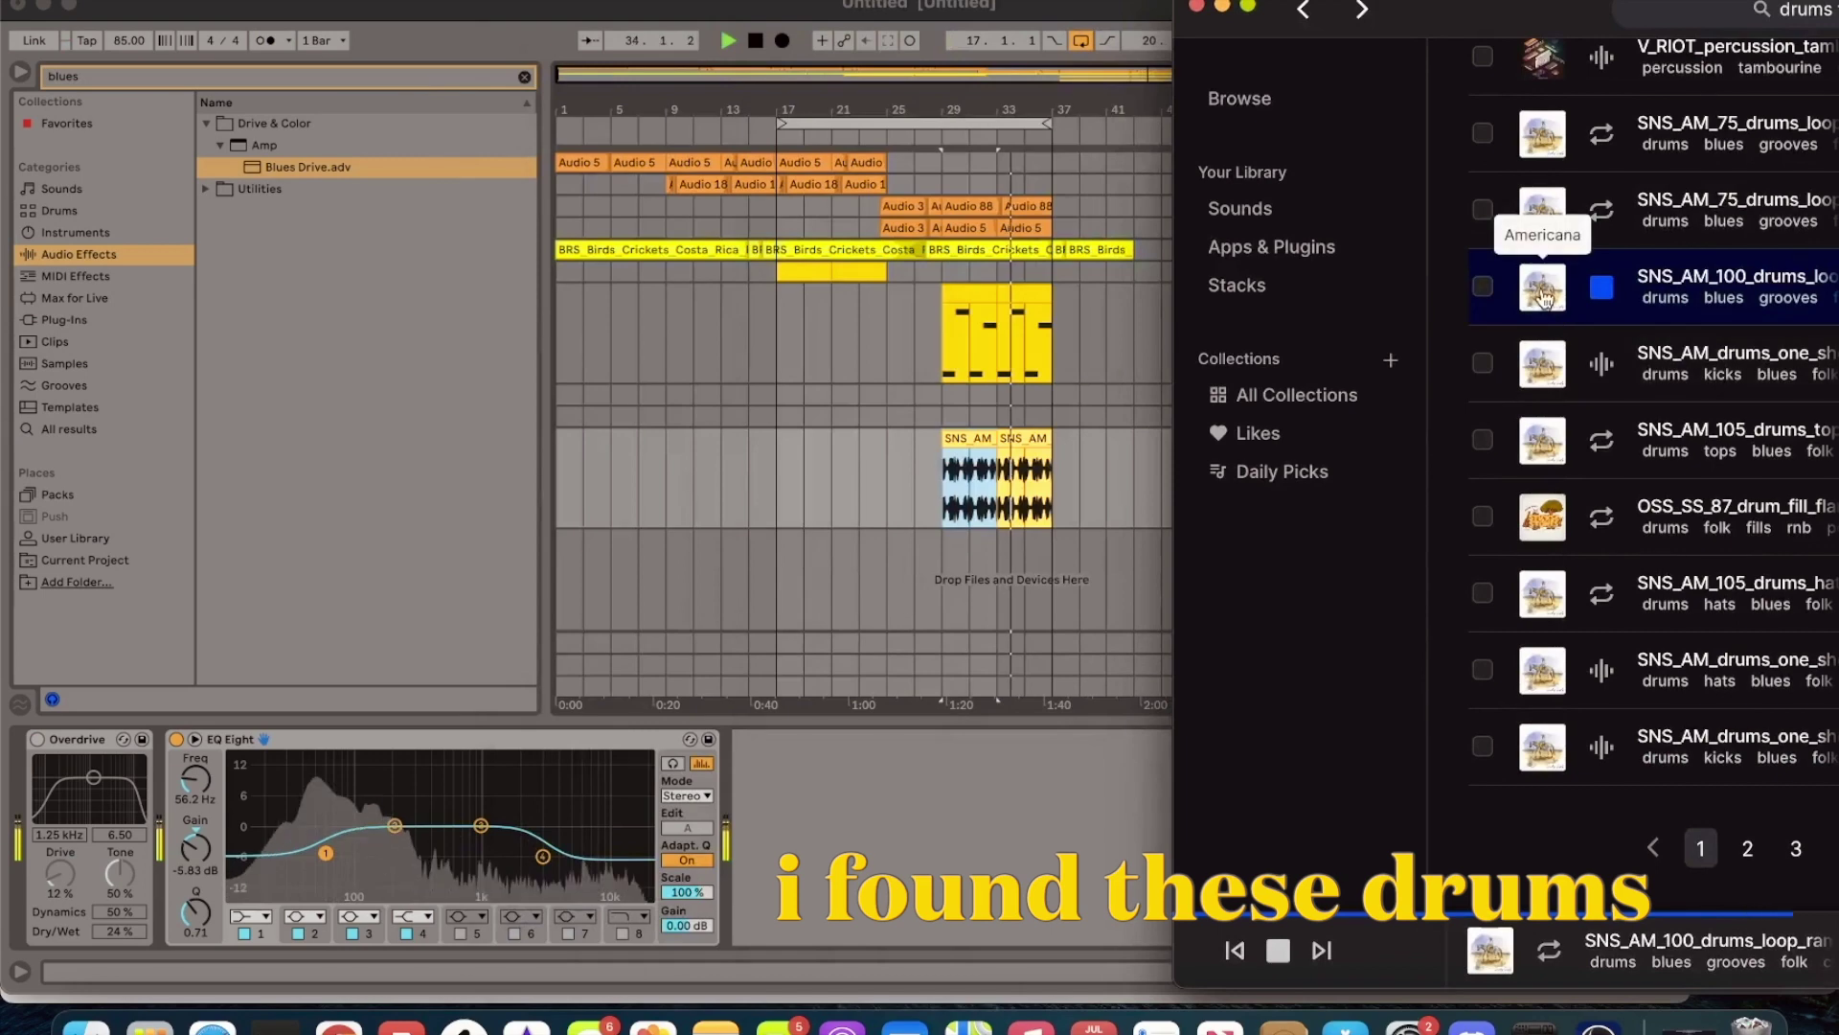
Step: Add the SNS_AM_100_drums_loop_rambo sample from Splice at bar 25 on a new track below track 10
left_click_drag(1542, 288, 883, 563)
left_click(908, 564)
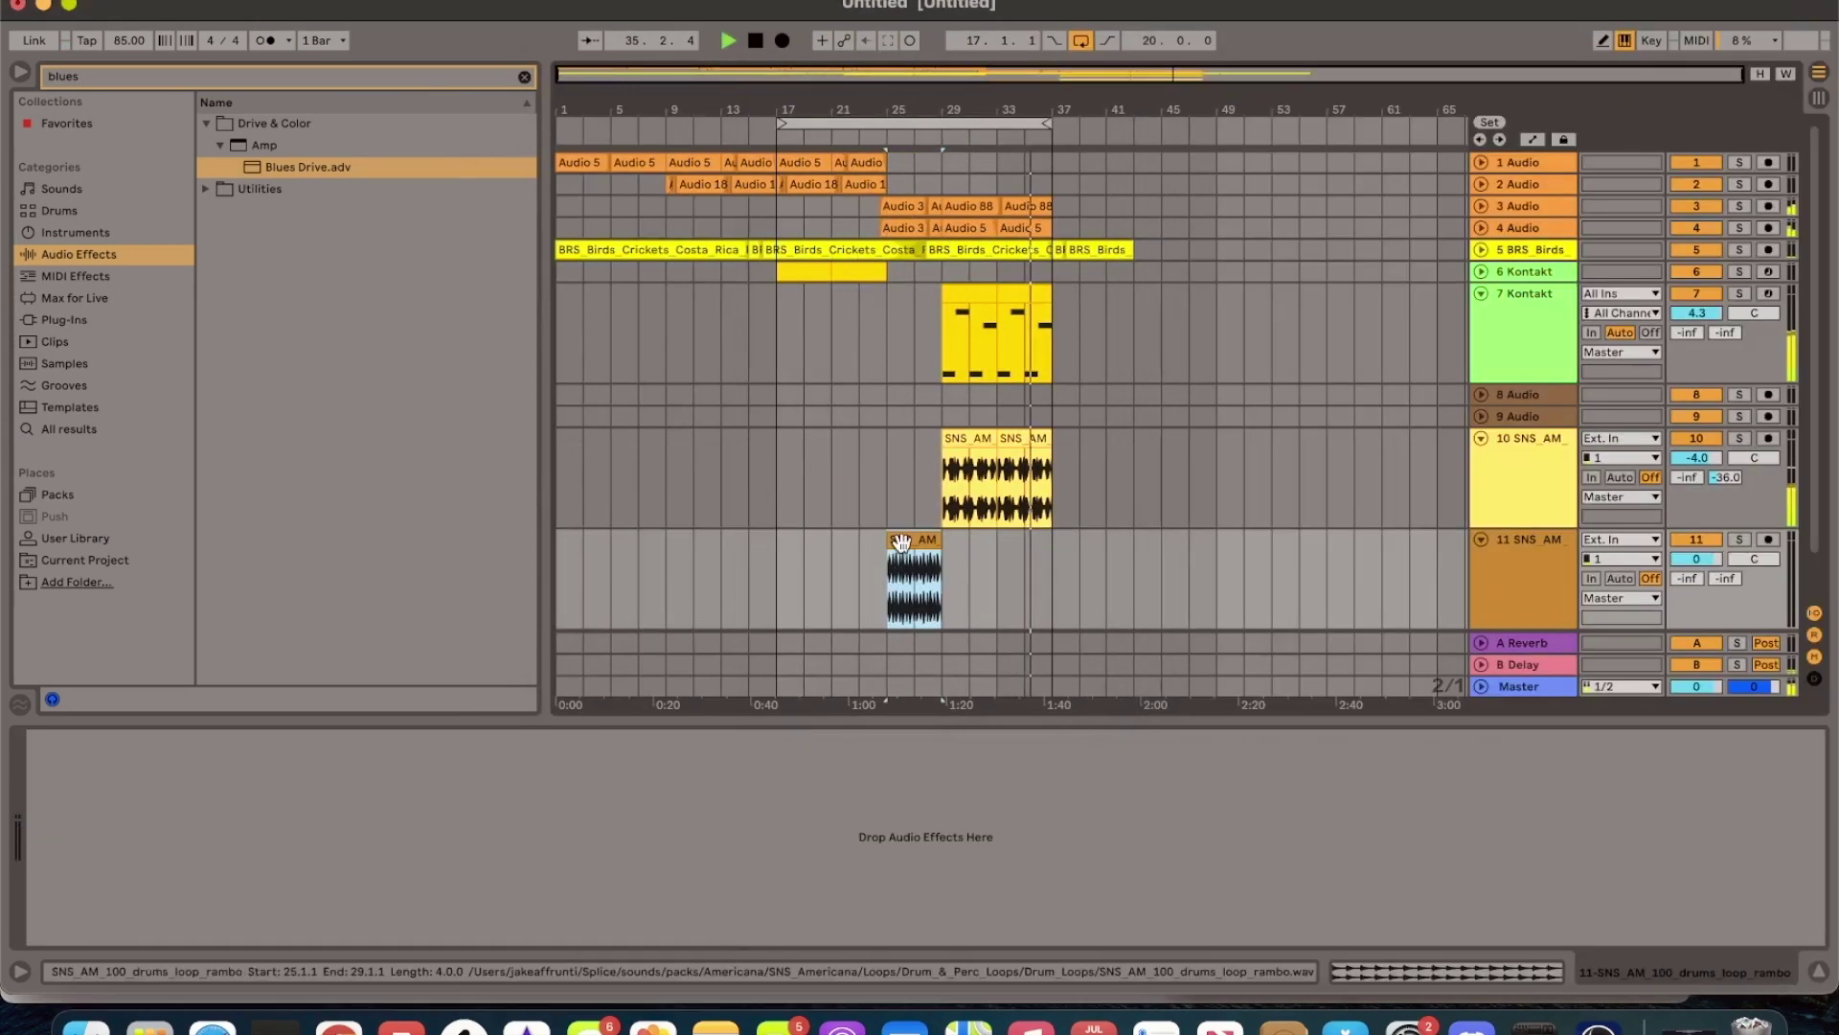
left_click_drag(905, 542, 905, 442)
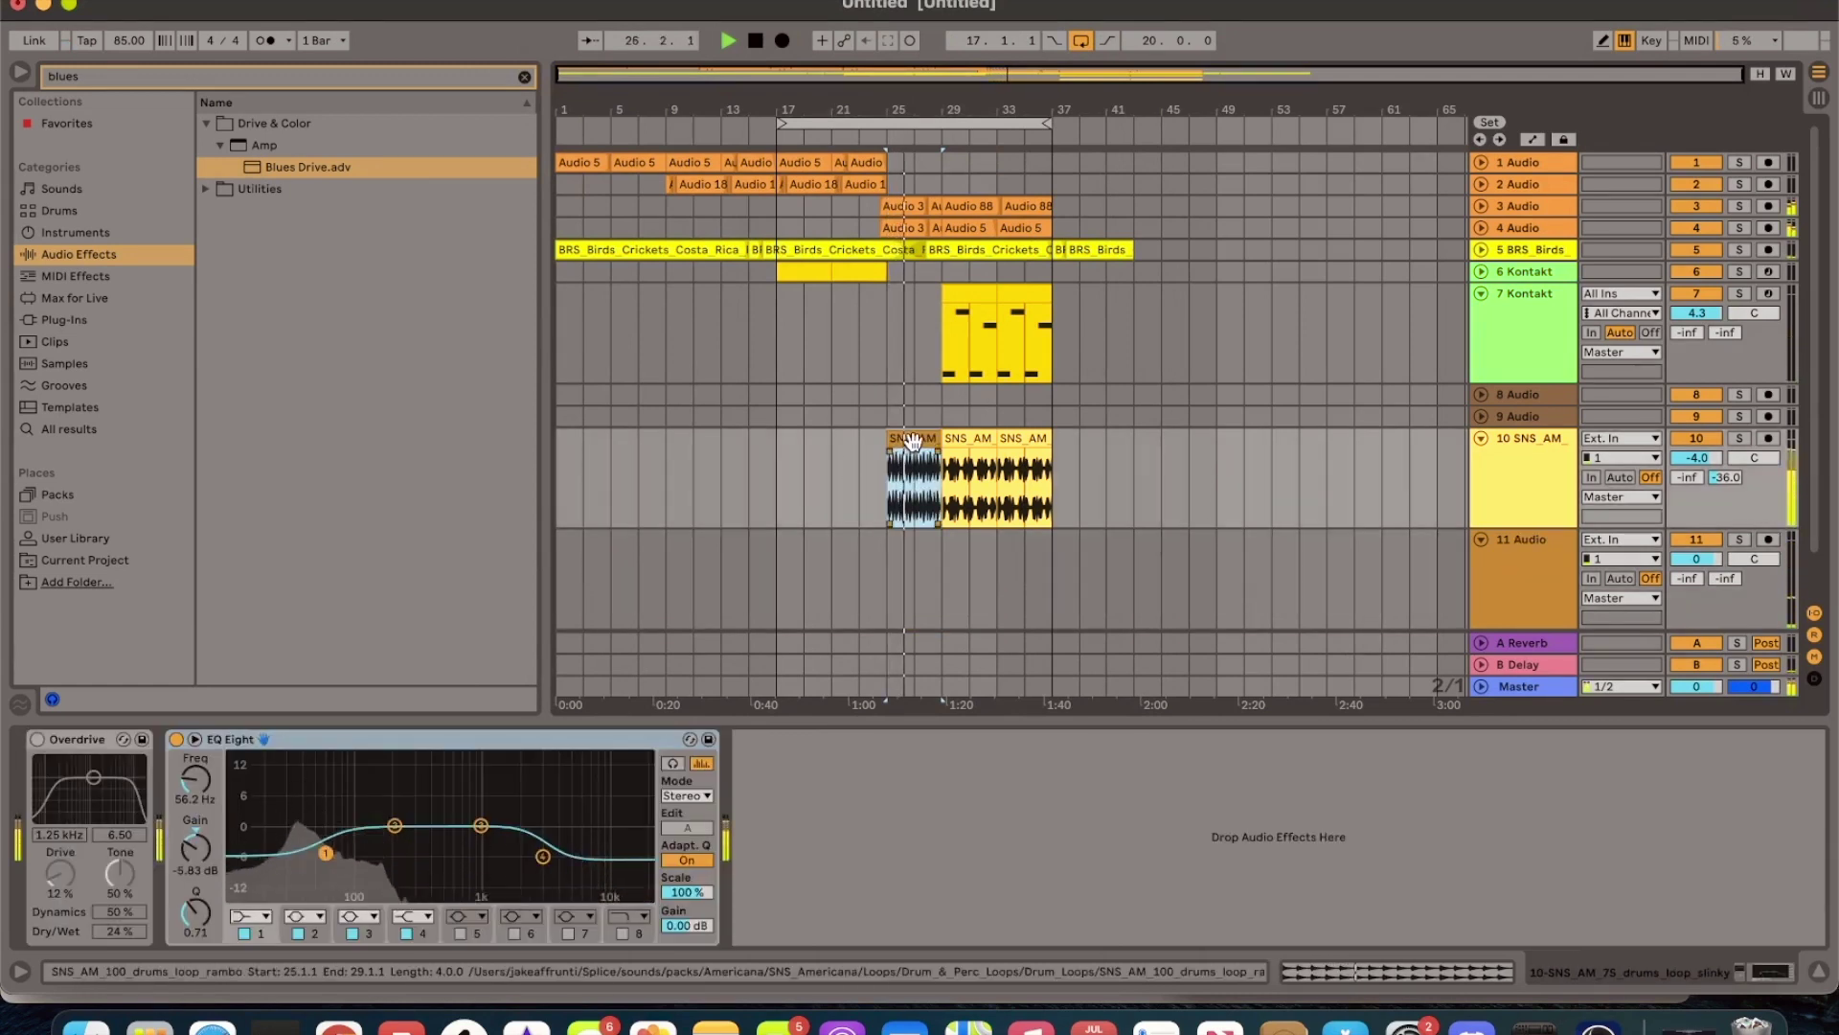
key("super+z")
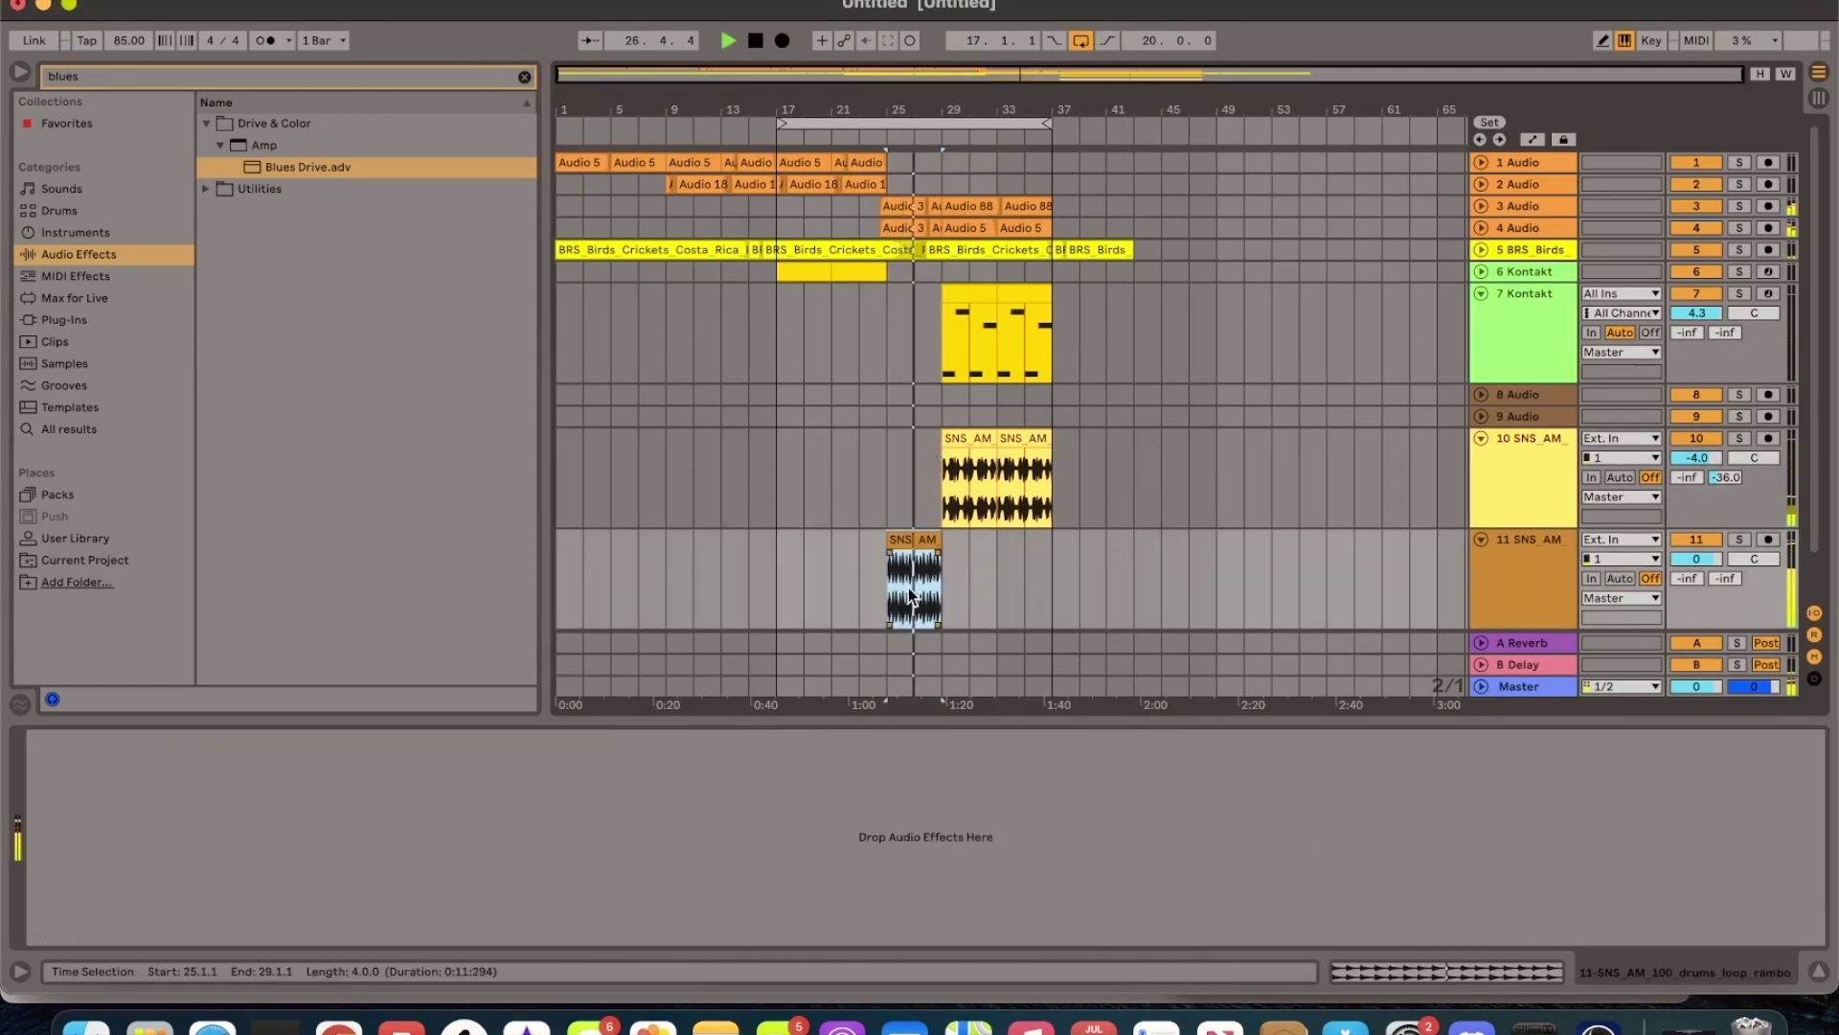
Step: Copy the EQ Eight effect from track 10 to the new drum loop on track 11
left_click(1573, 500)
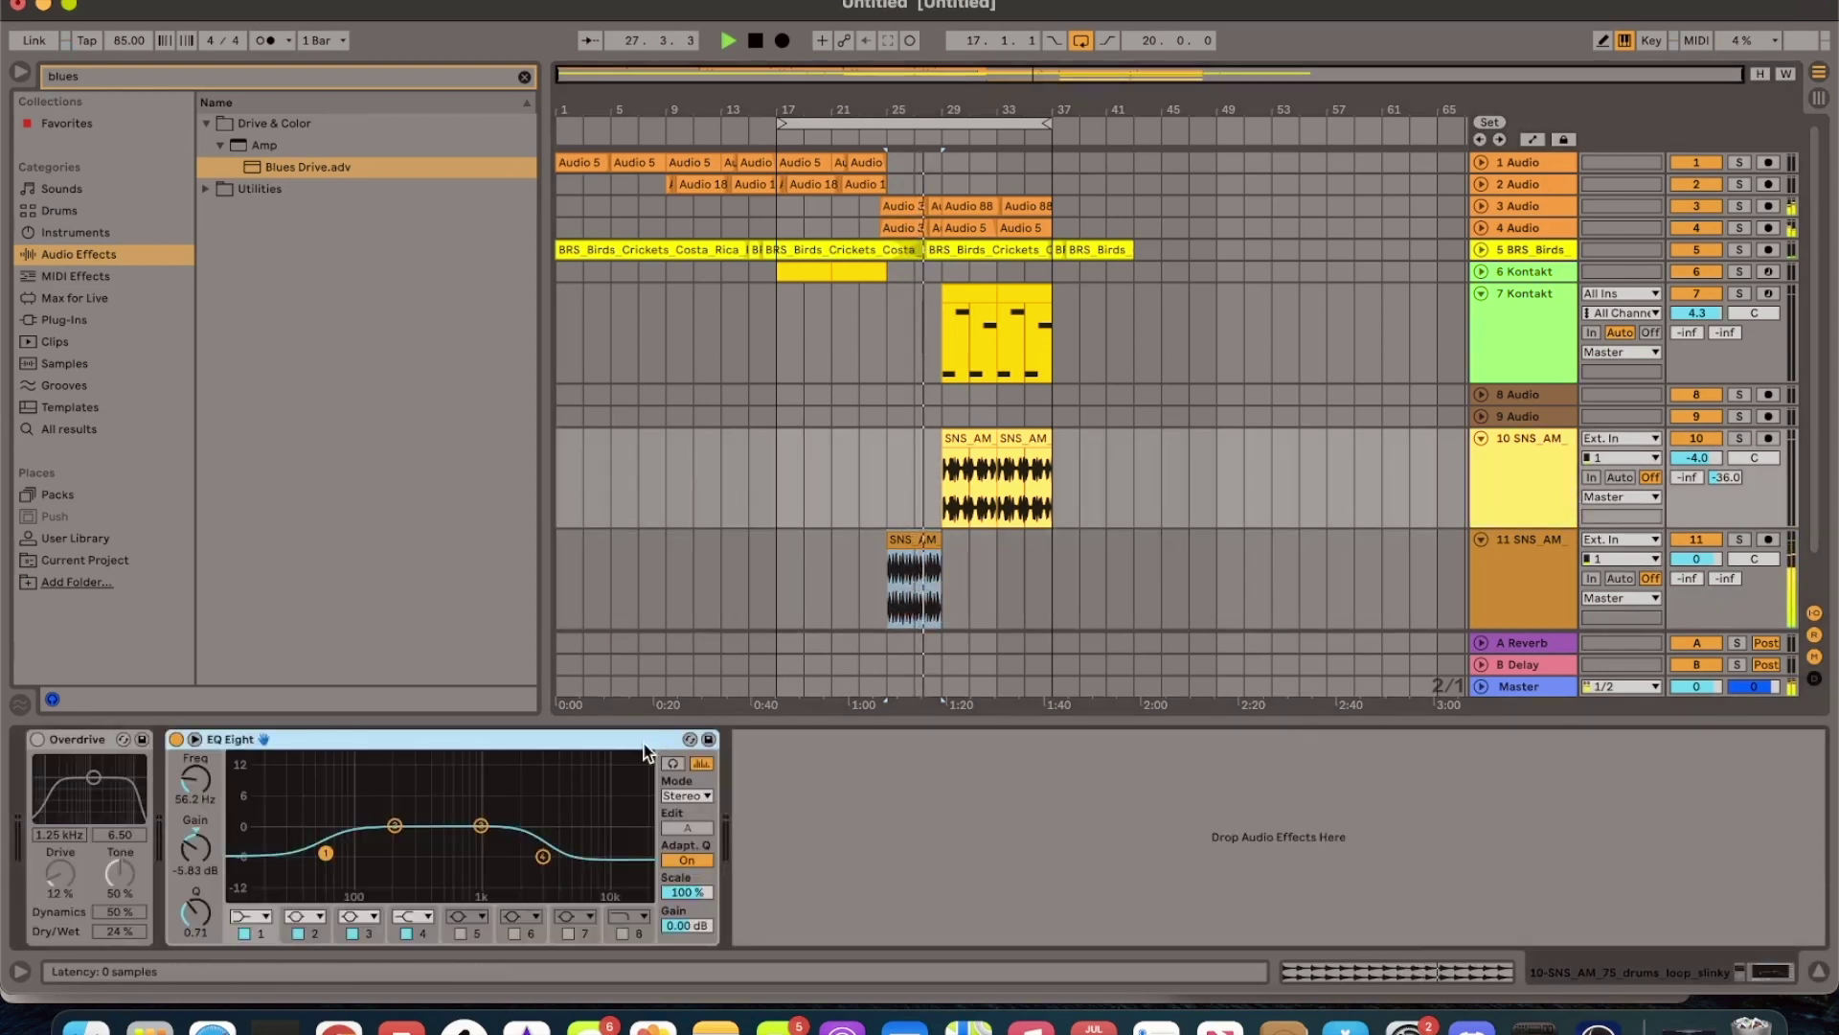
left_click(906, 577)
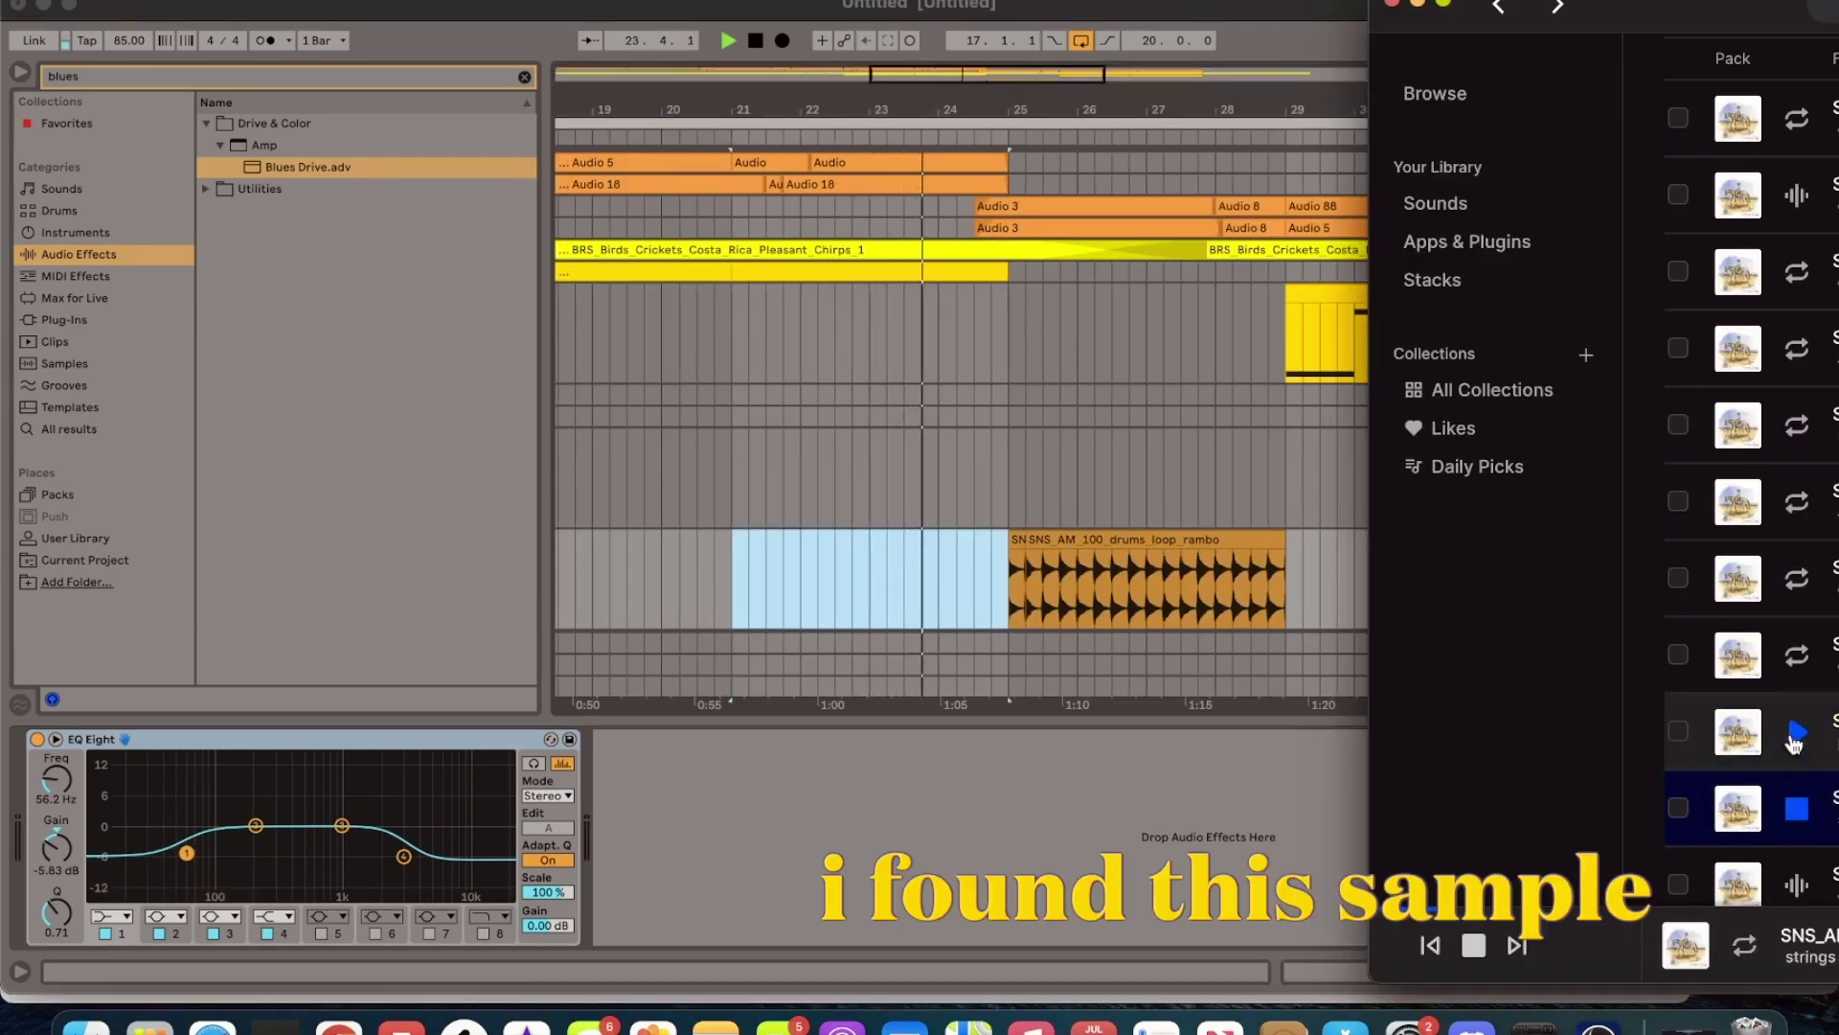
Step: Preview the SNS_AM_80_stack_oldgreg_mandolin_Am sample in Splice and add it at bar 29 below the drum loop
mouse_move(1652, 6)
left_mouse_down()
mouse_move(793, 3)
mouse_move(1712, 11)
mouse_move(1621, 9)
left_mouse_up()
left_click(1639, 813)
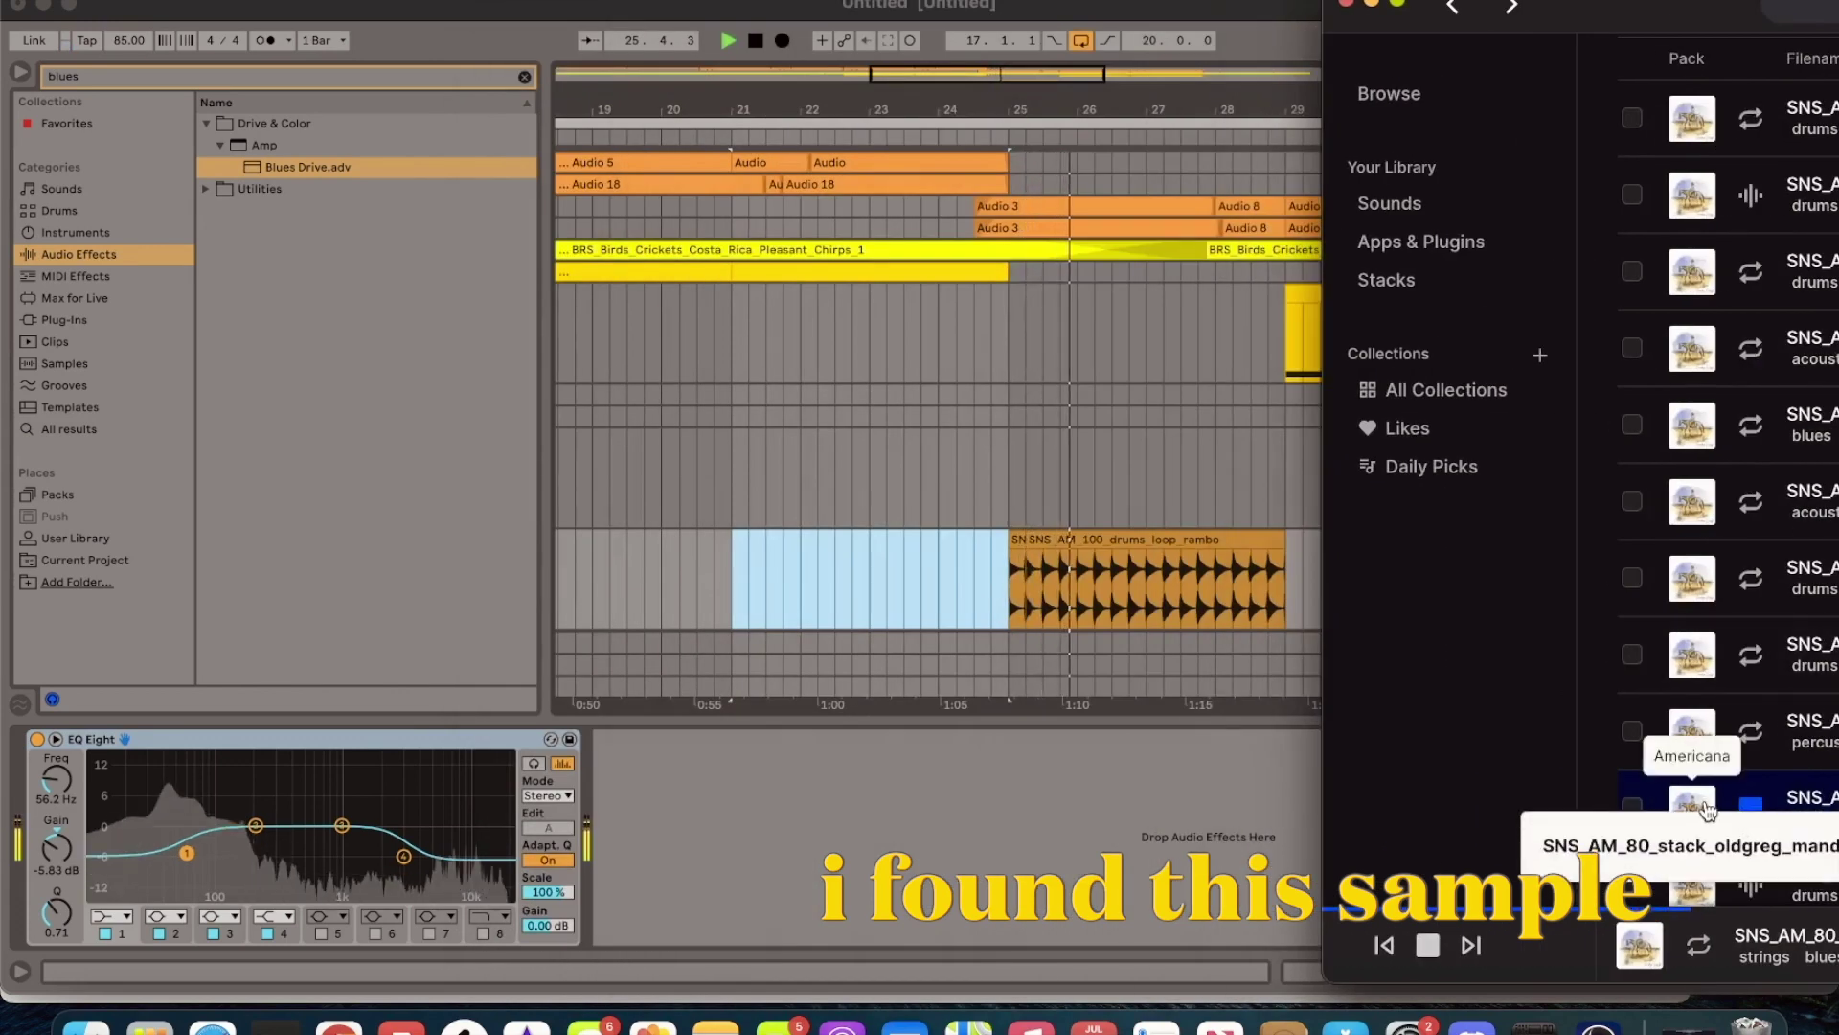
left_click_drag(1741, 817, 1368, 626)
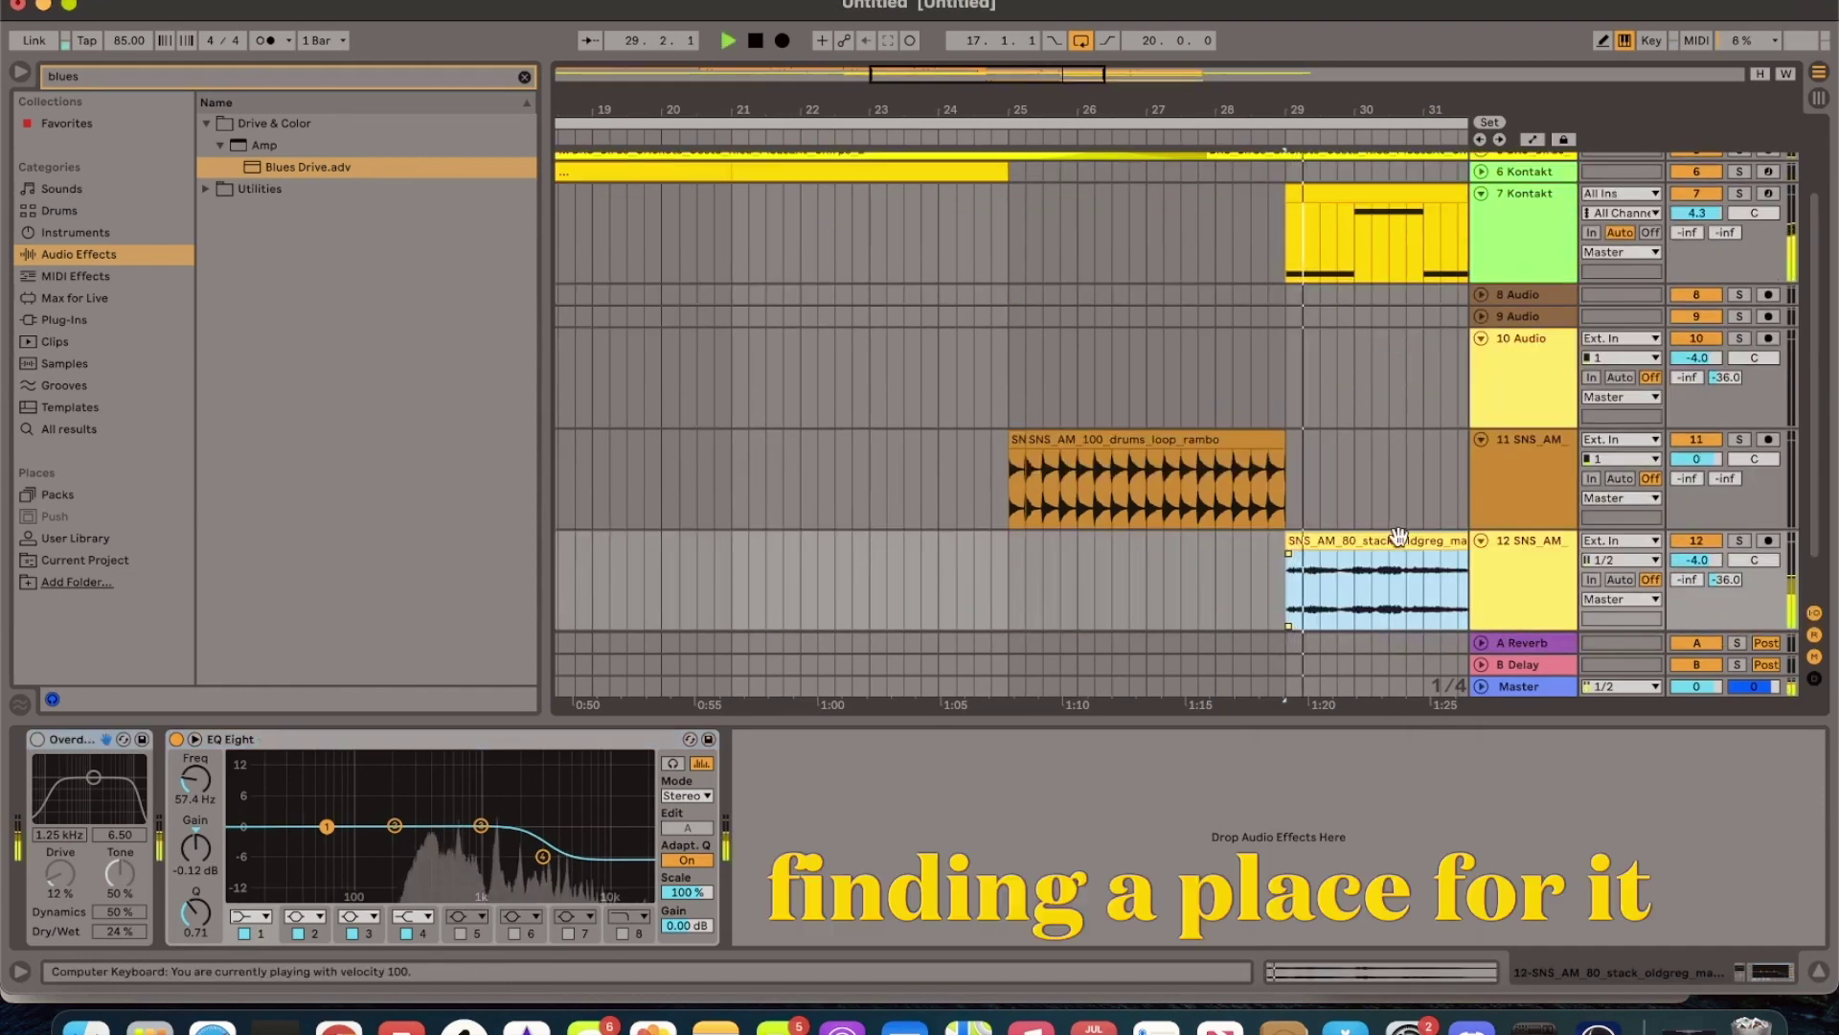
Step: Set the mandolin clip's BPM to 80
double_click(1368, 589)
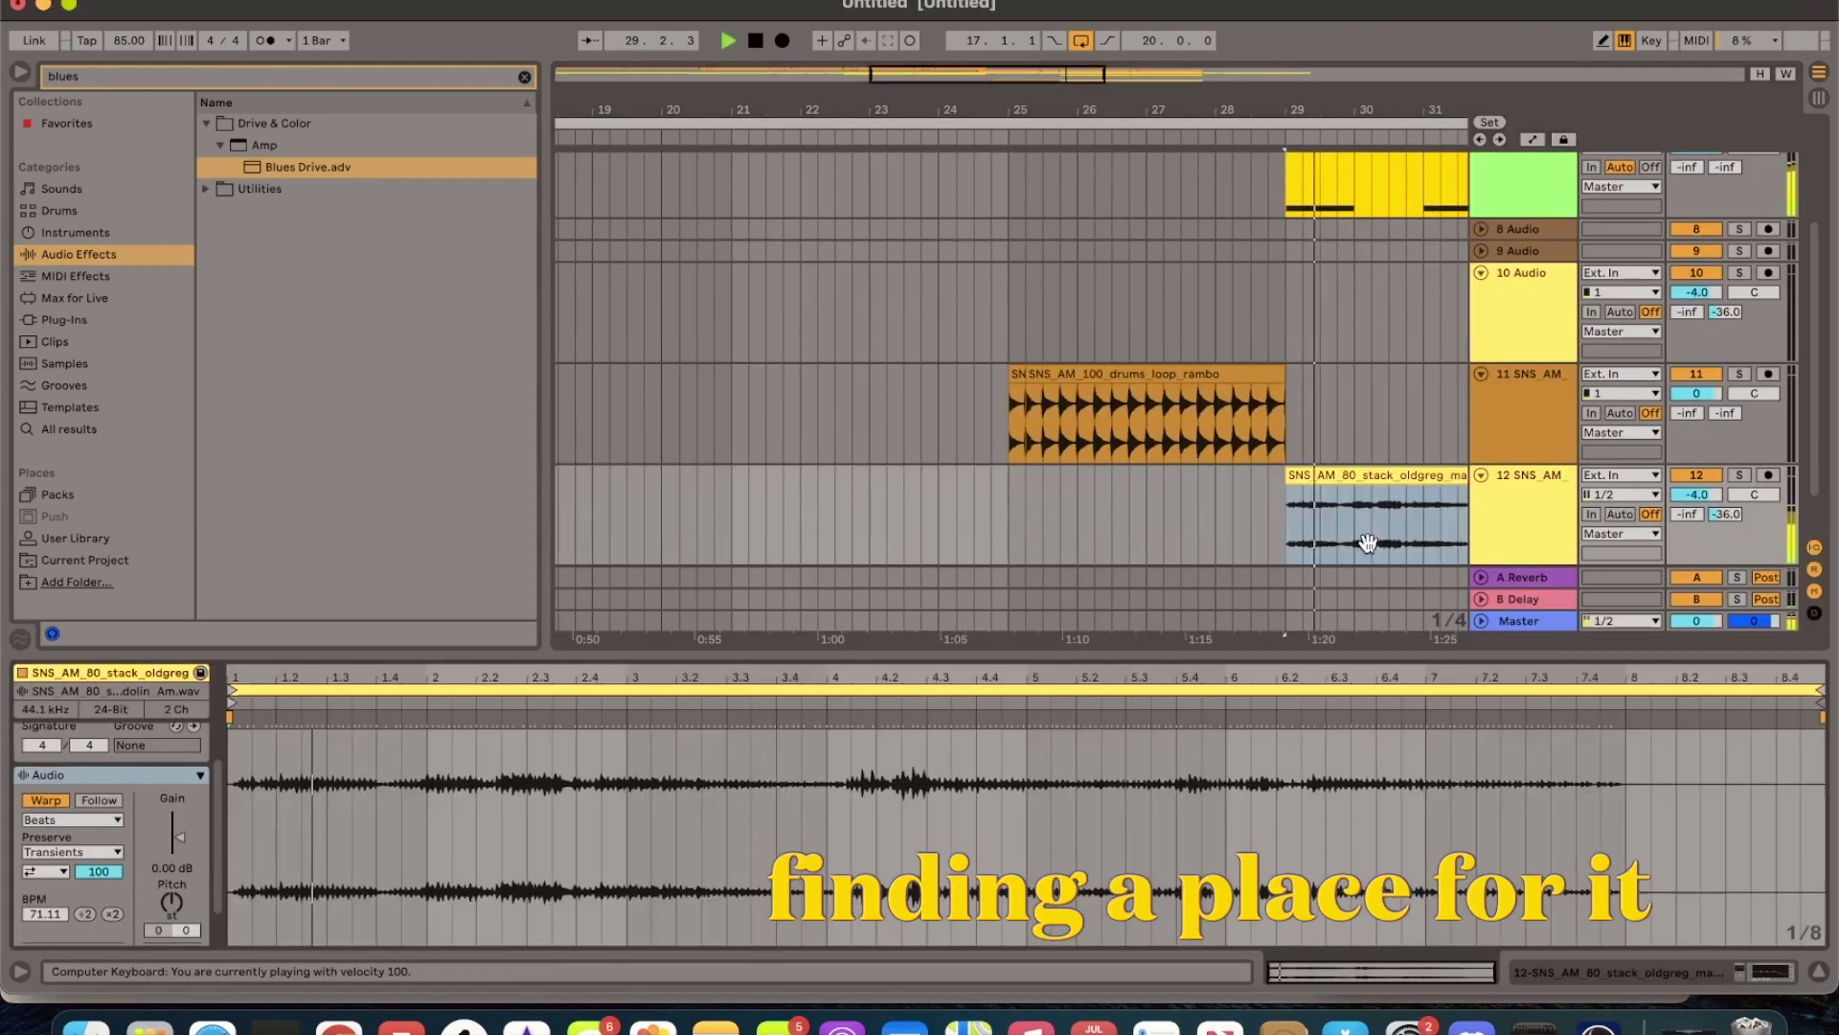
left_click(46, 912)
type("80")
key("Return")
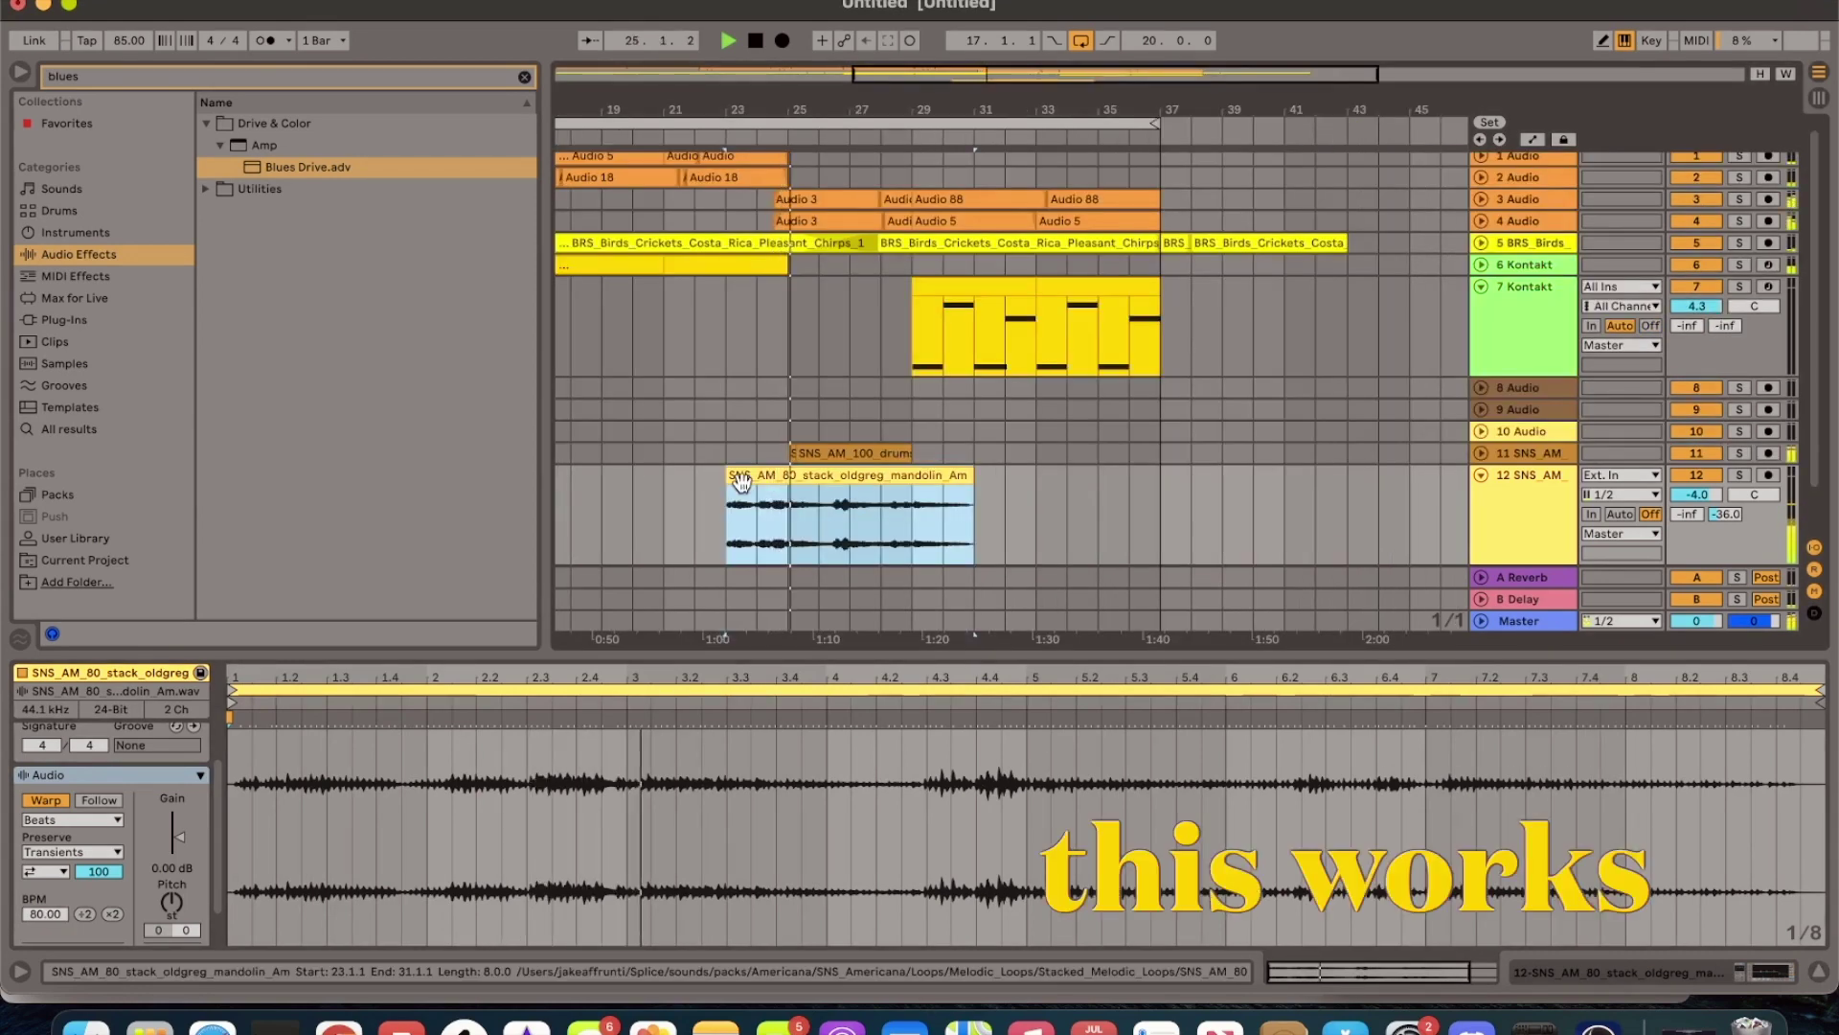
Step: Trim the mandolin clip's start to bar 25, and bring its start back to bar 17
left_click_drag(728, 477, 794, 475)
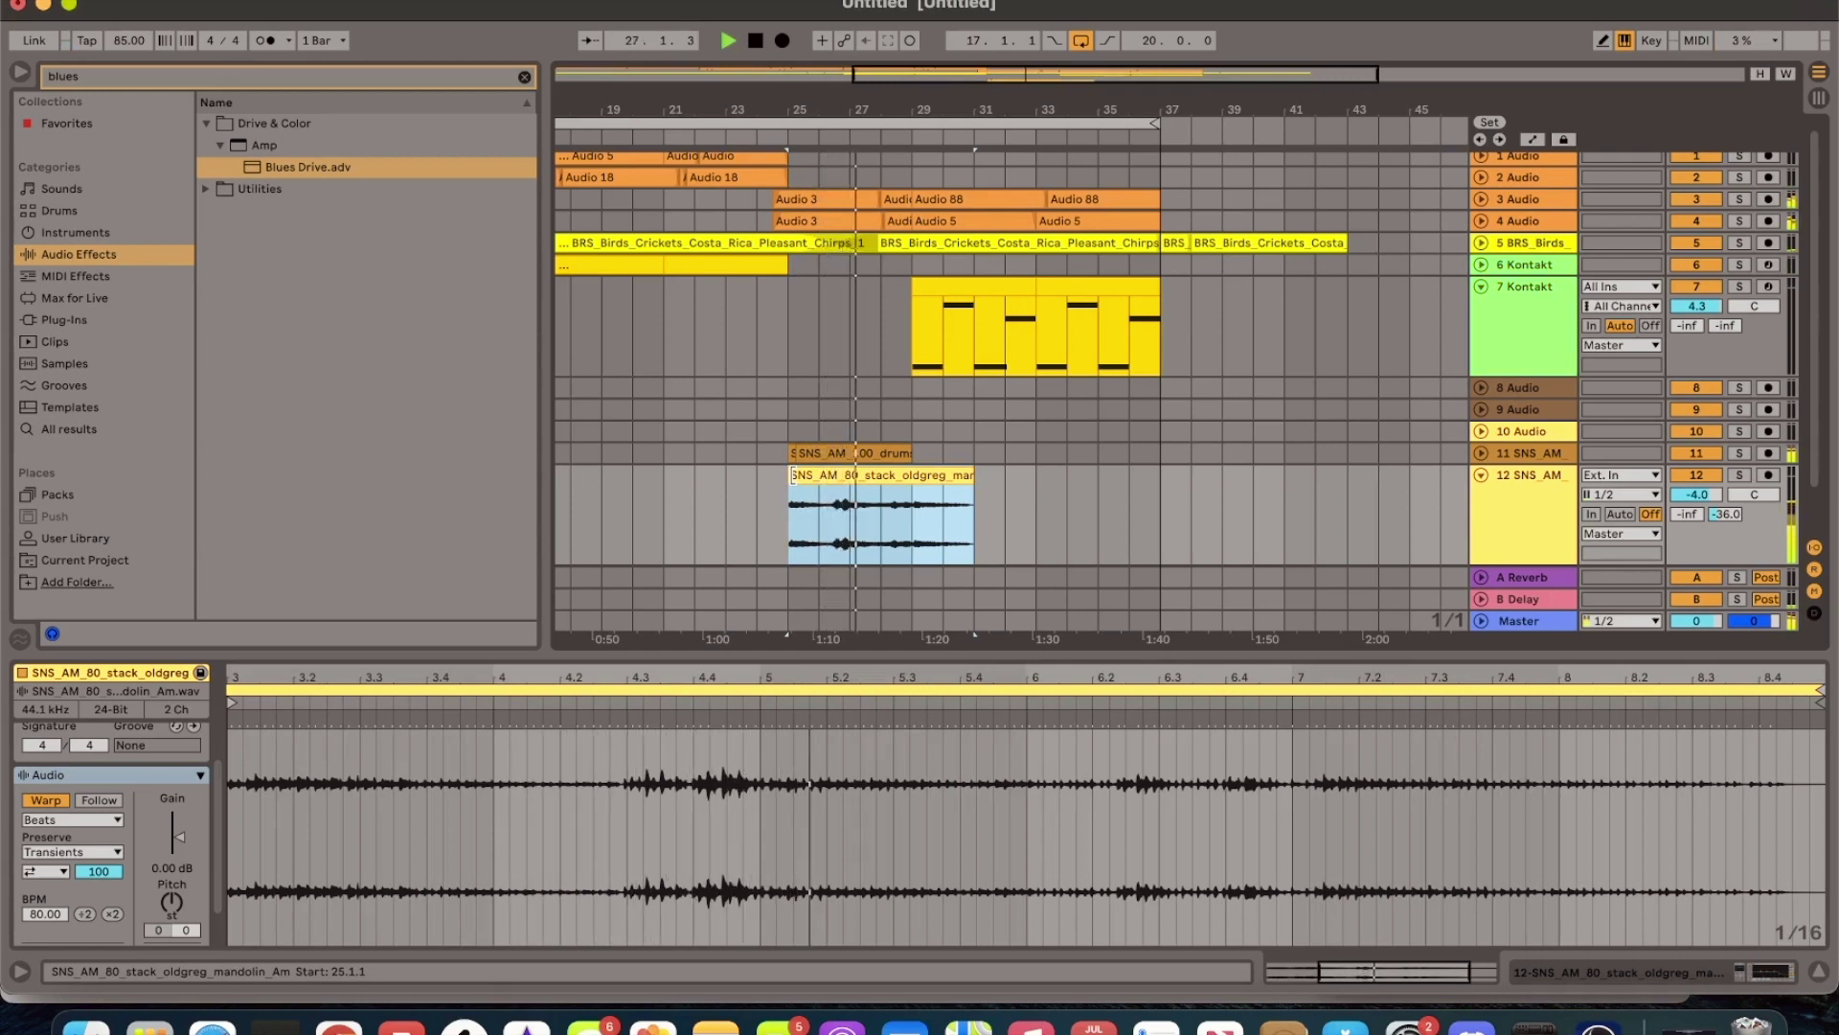
scroll(870, 470, "down", 5)
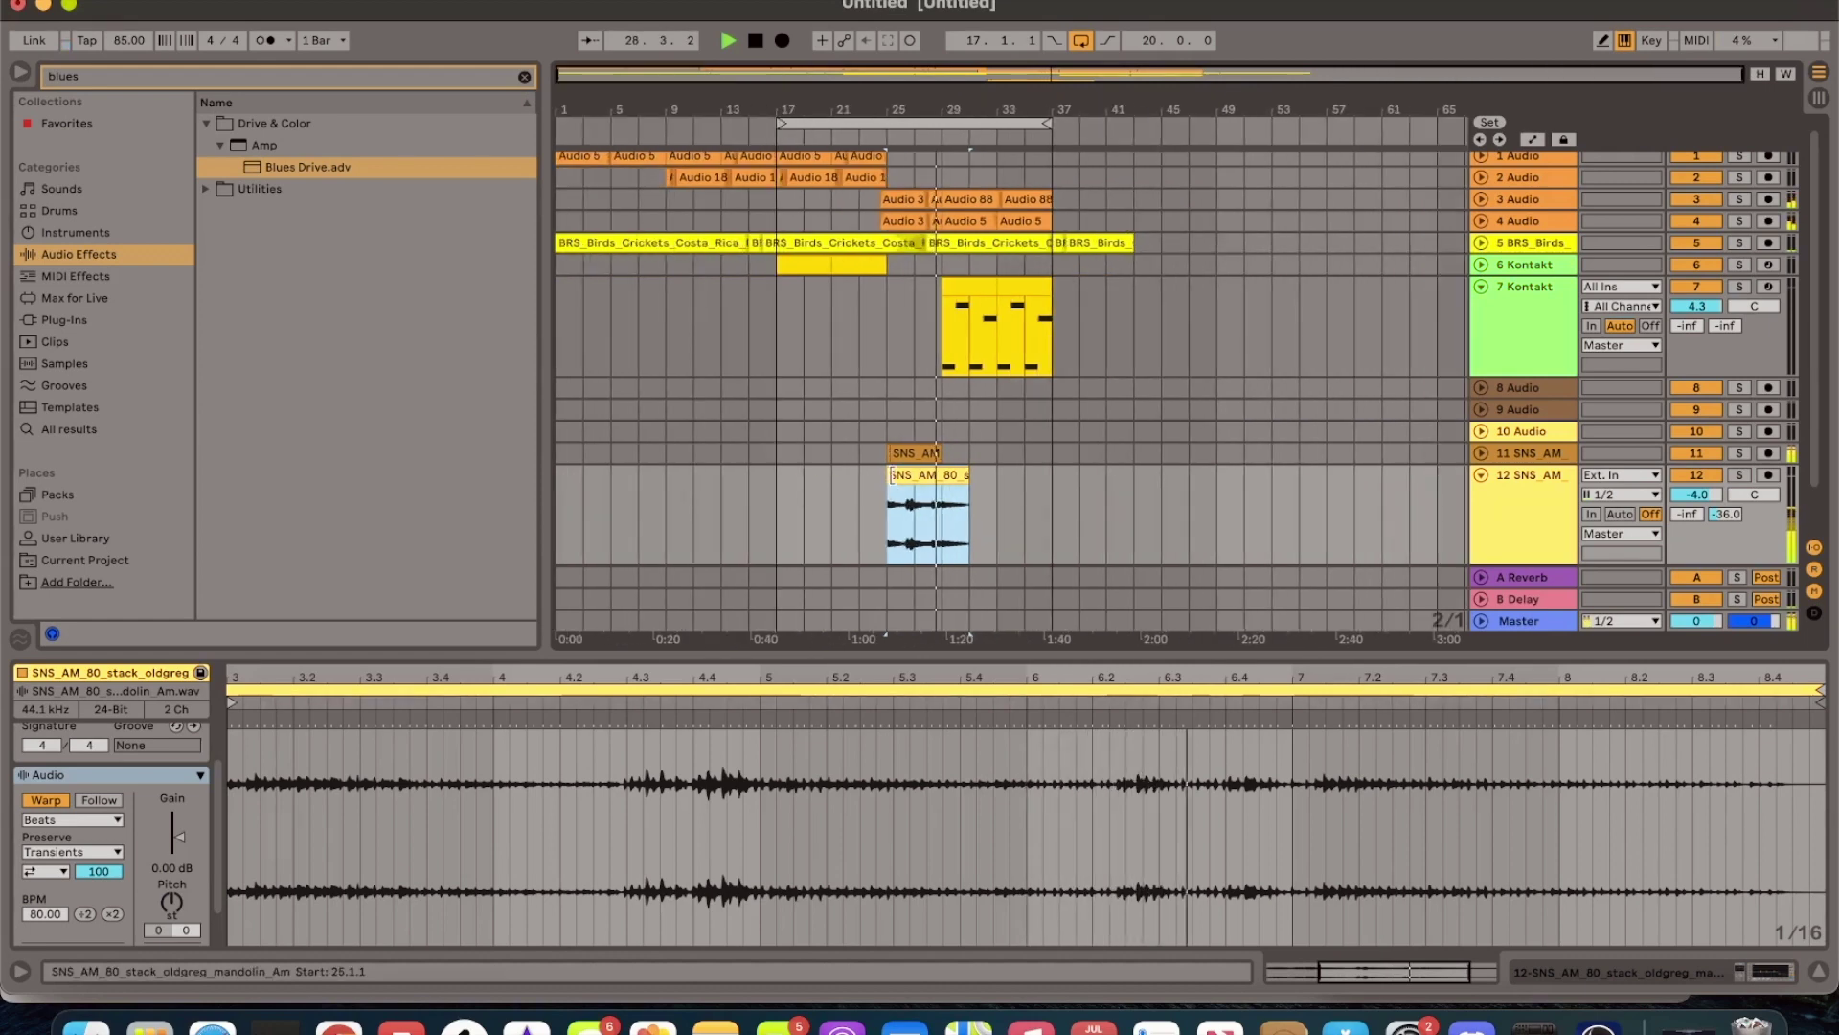
left_click_drag(891, 475, 778, 475)
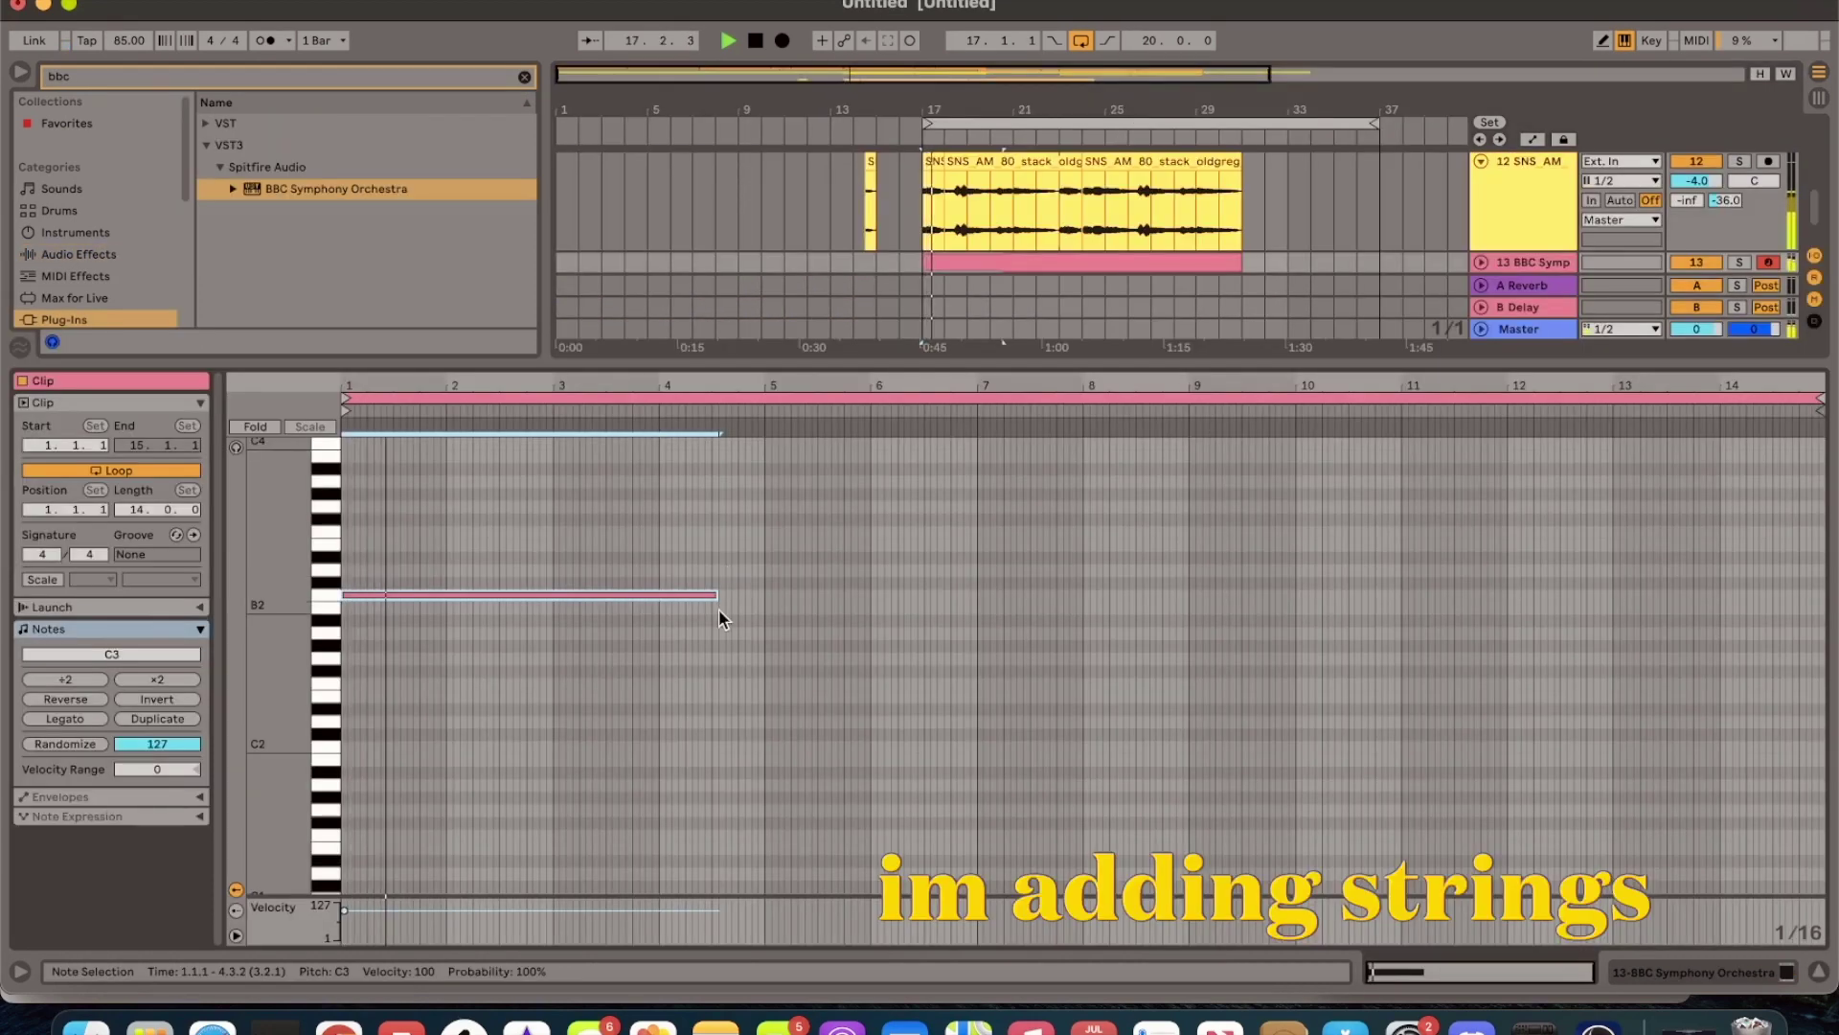
Step: Shorten the C3 note in the strings clip to one bar and duplicate it into lower notes, beginning with A2 in bar 2
left_click_drag(717, 596, 445, 605)
key("space")
key("Down")
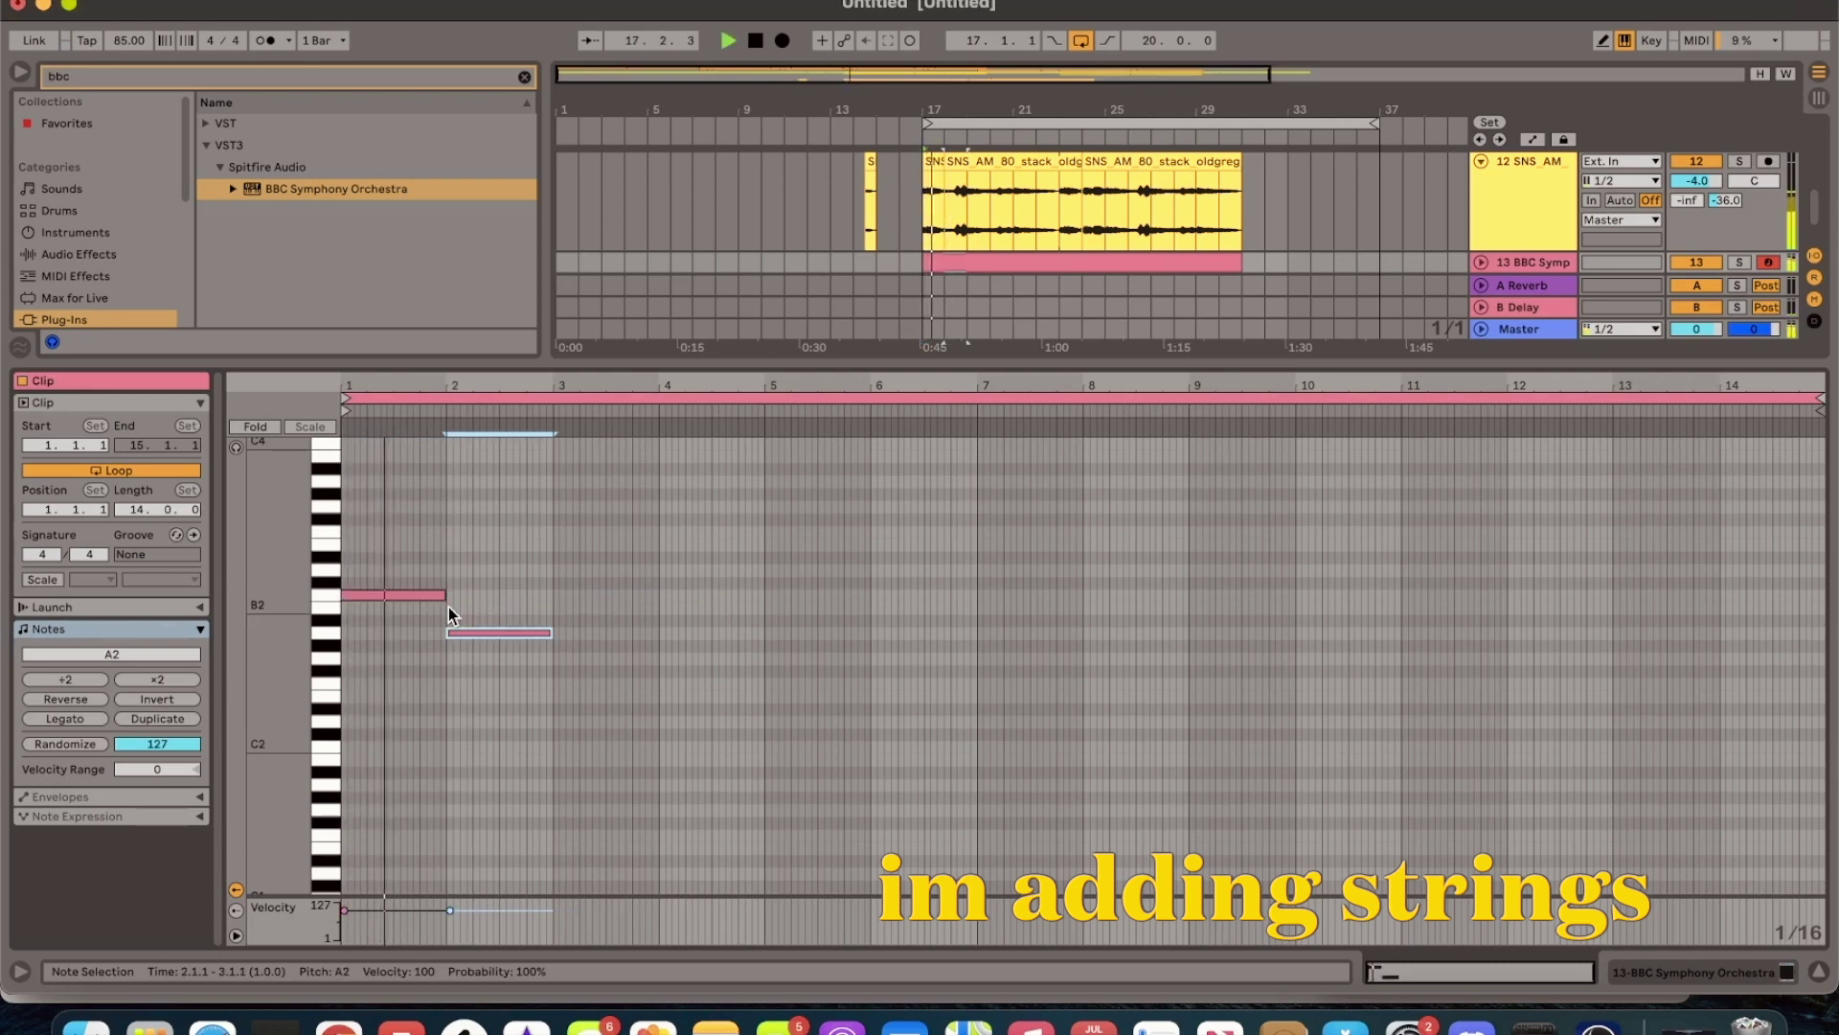
key("ctrl+d")
key("Down")
key("Down")
left_click(494, 682)
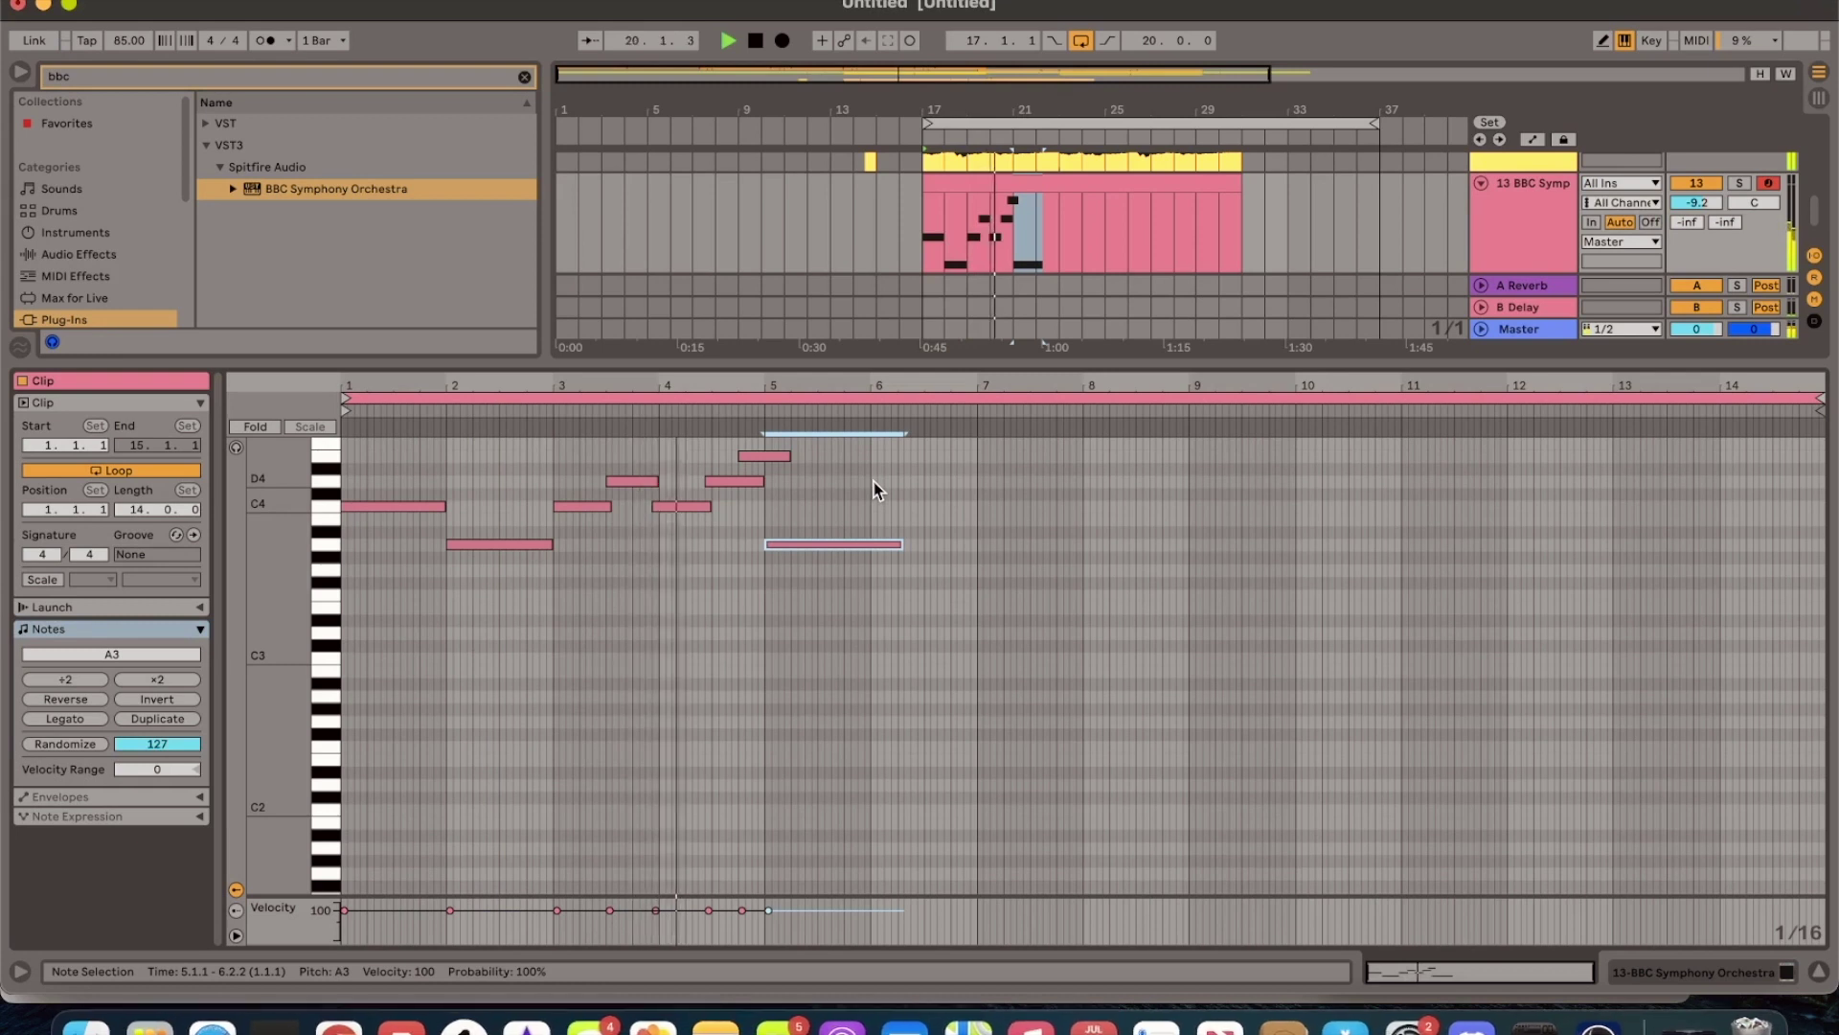
Step: Select the long A3 note starting at bar 5 of the strings clip
left_click(755, 521)
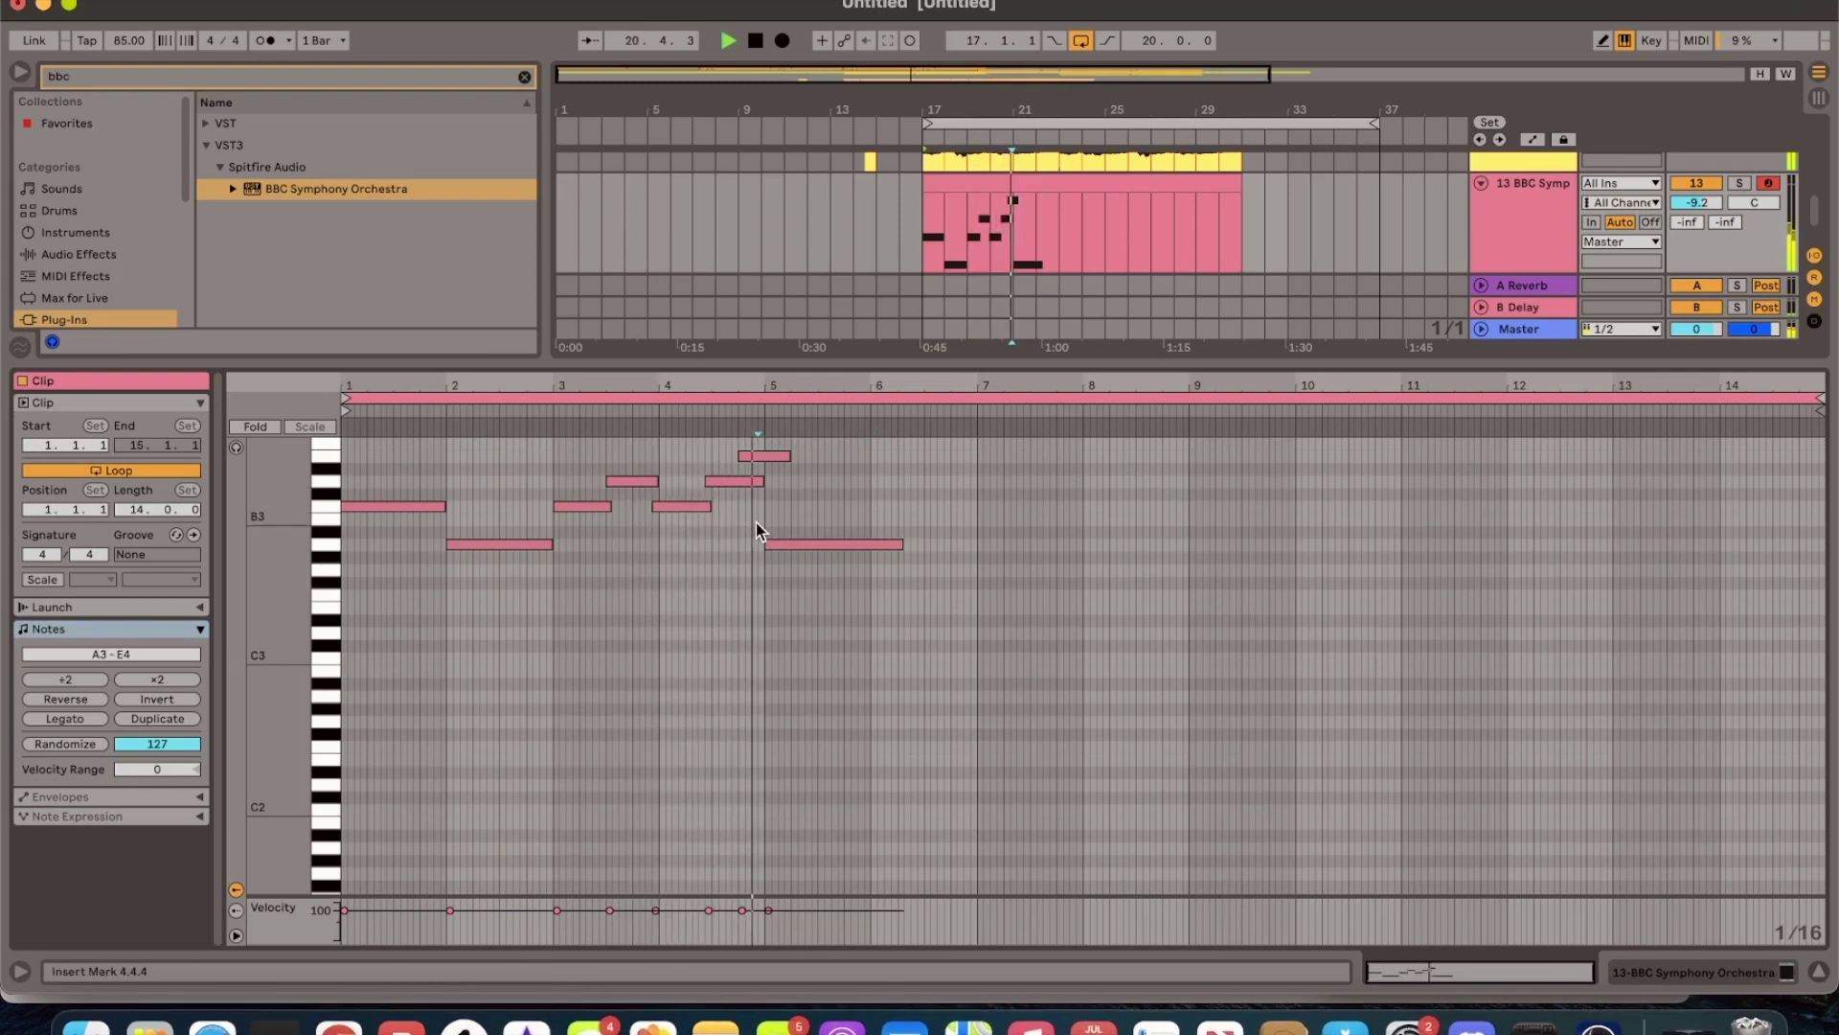
left_click(801, 544)
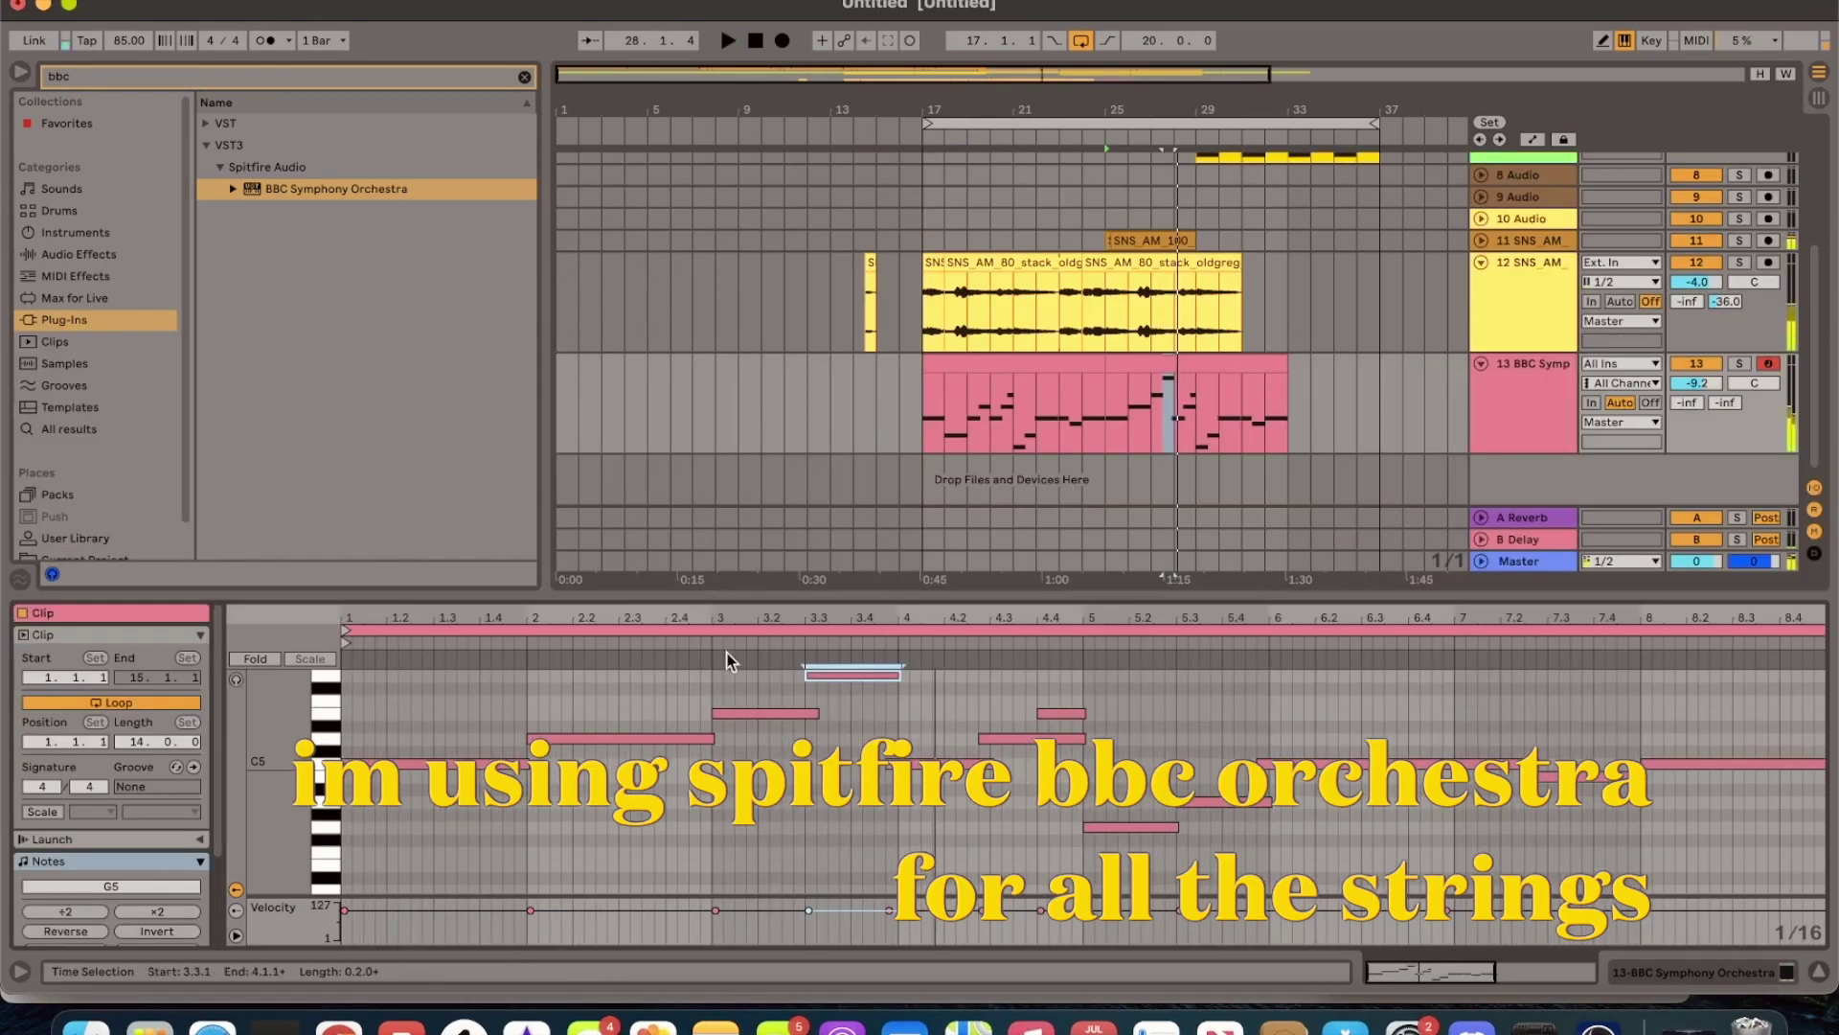
Step: Raise the C5 note that starts just before bar 4 of the strings clip to E5
left_click(927, 824)
left_click(927, 763)
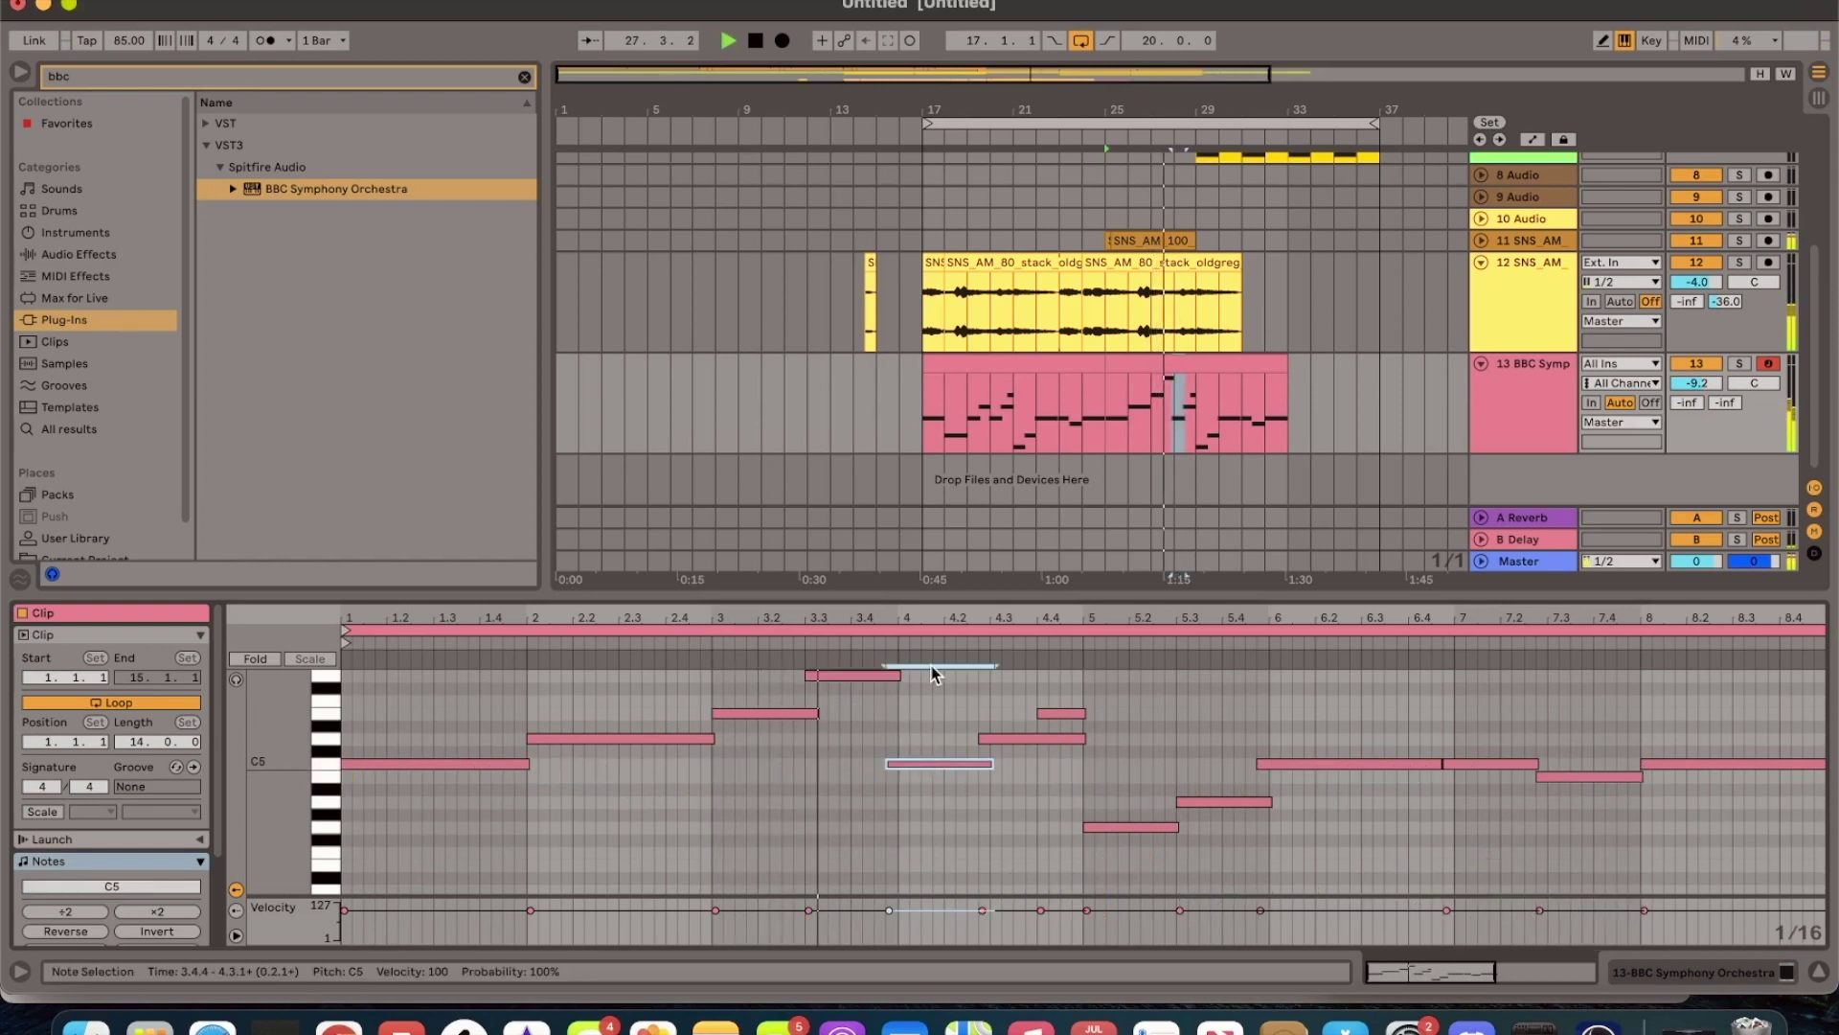
key("Up")
key("Up")
key("Up")
key("Up")
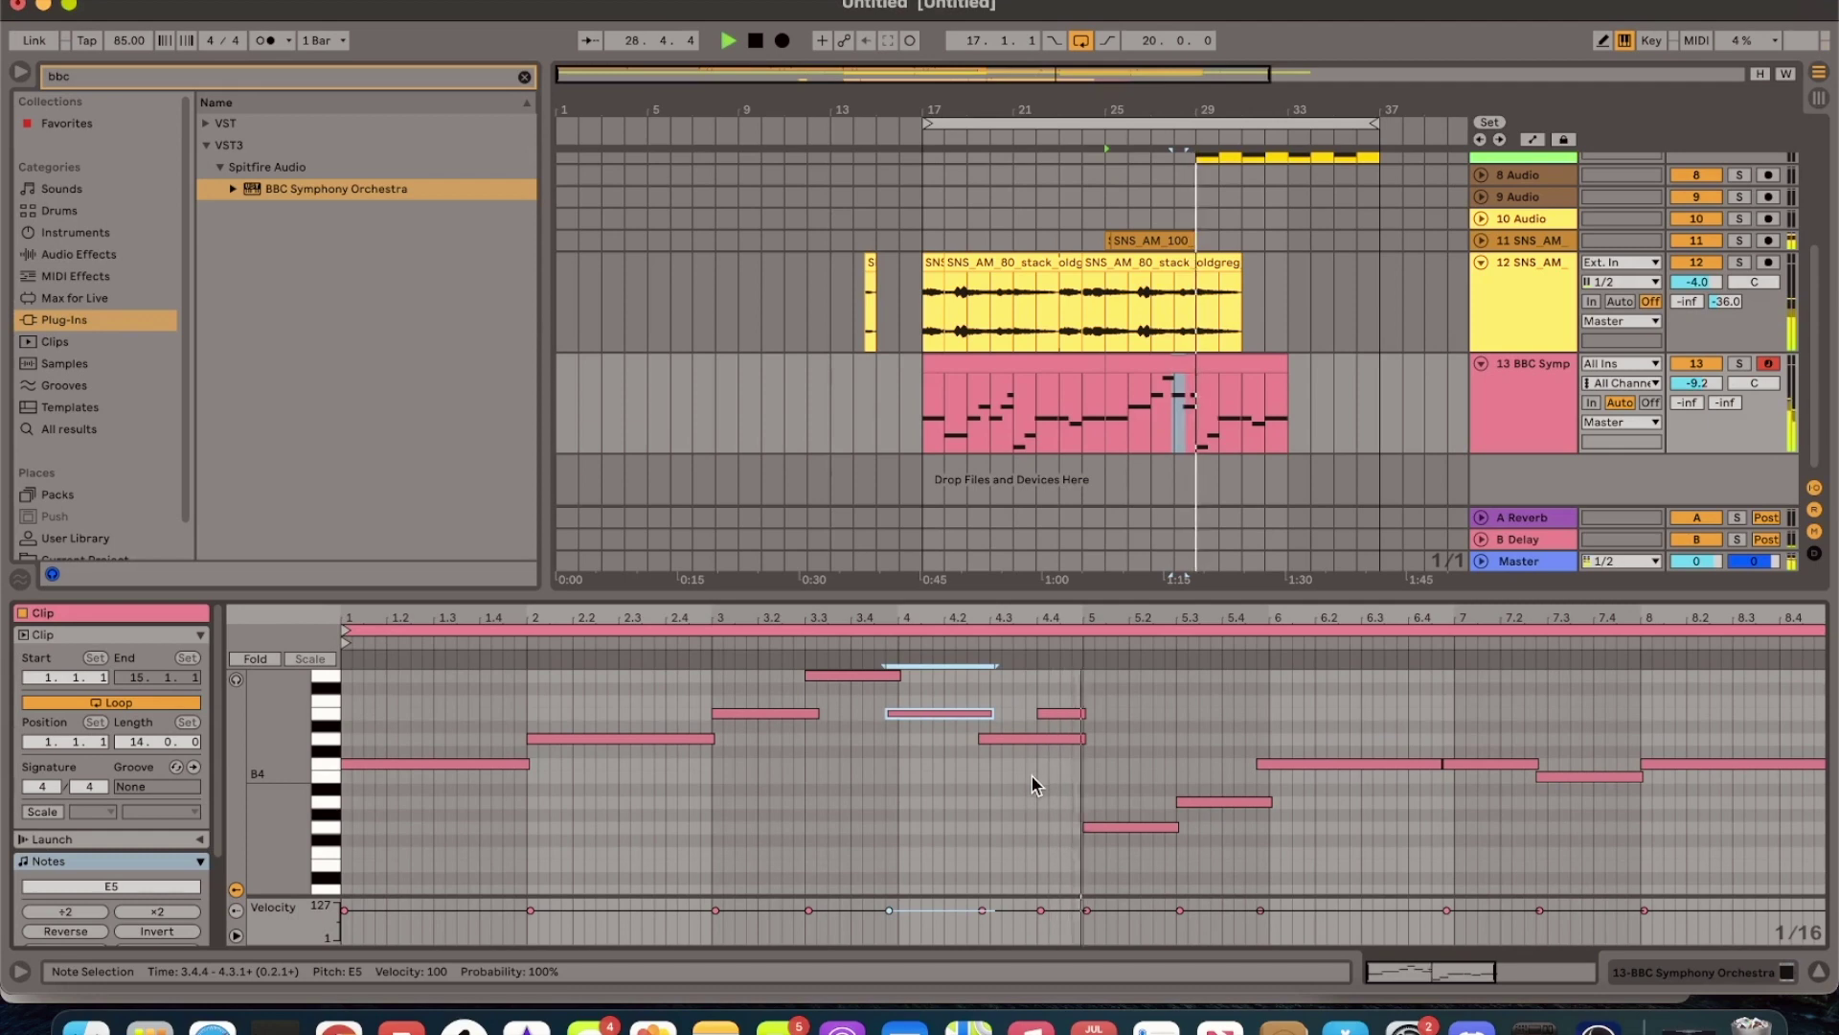
left_click(1291, 368)
left_click_drag(1107, 384, 1186, 381)
left_click_drag(1071, 383, 937, 379)
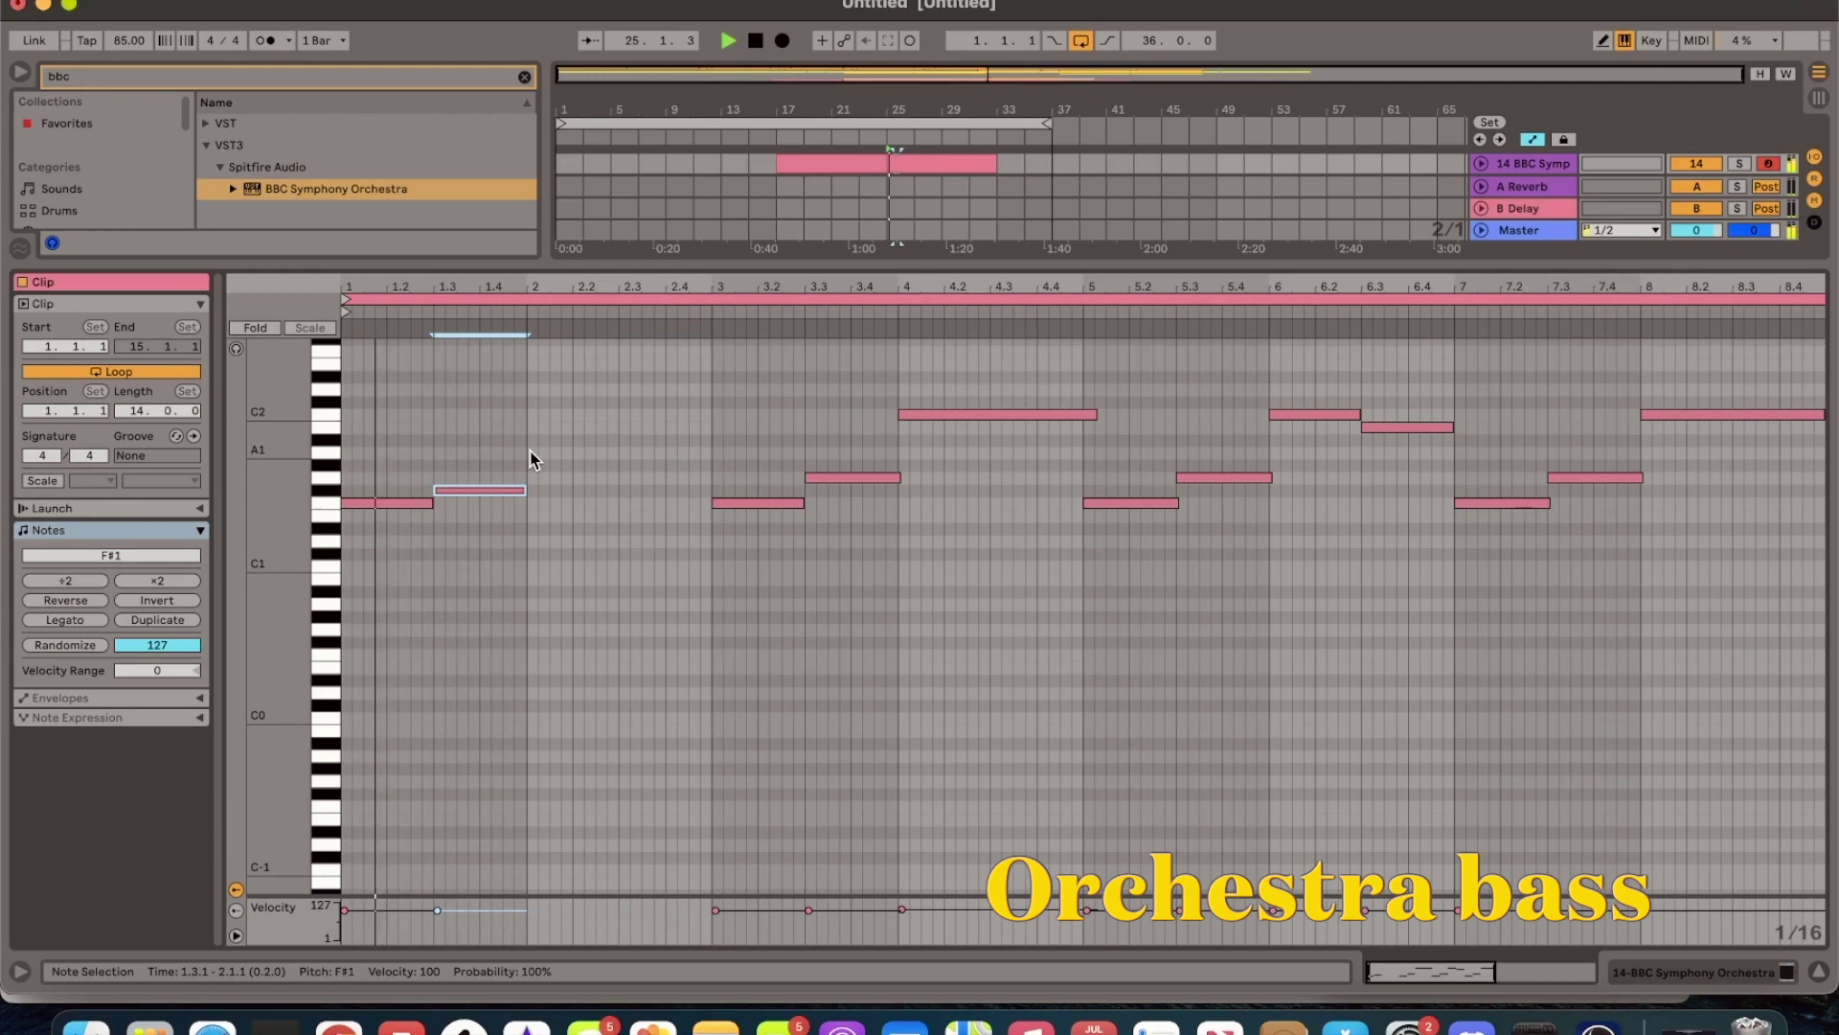
Step: Raise the F#1 note in bar 1 of the orchestra bass clip to G1 and duplicate it as a one-bar C2 note in bar 2
key("Up")
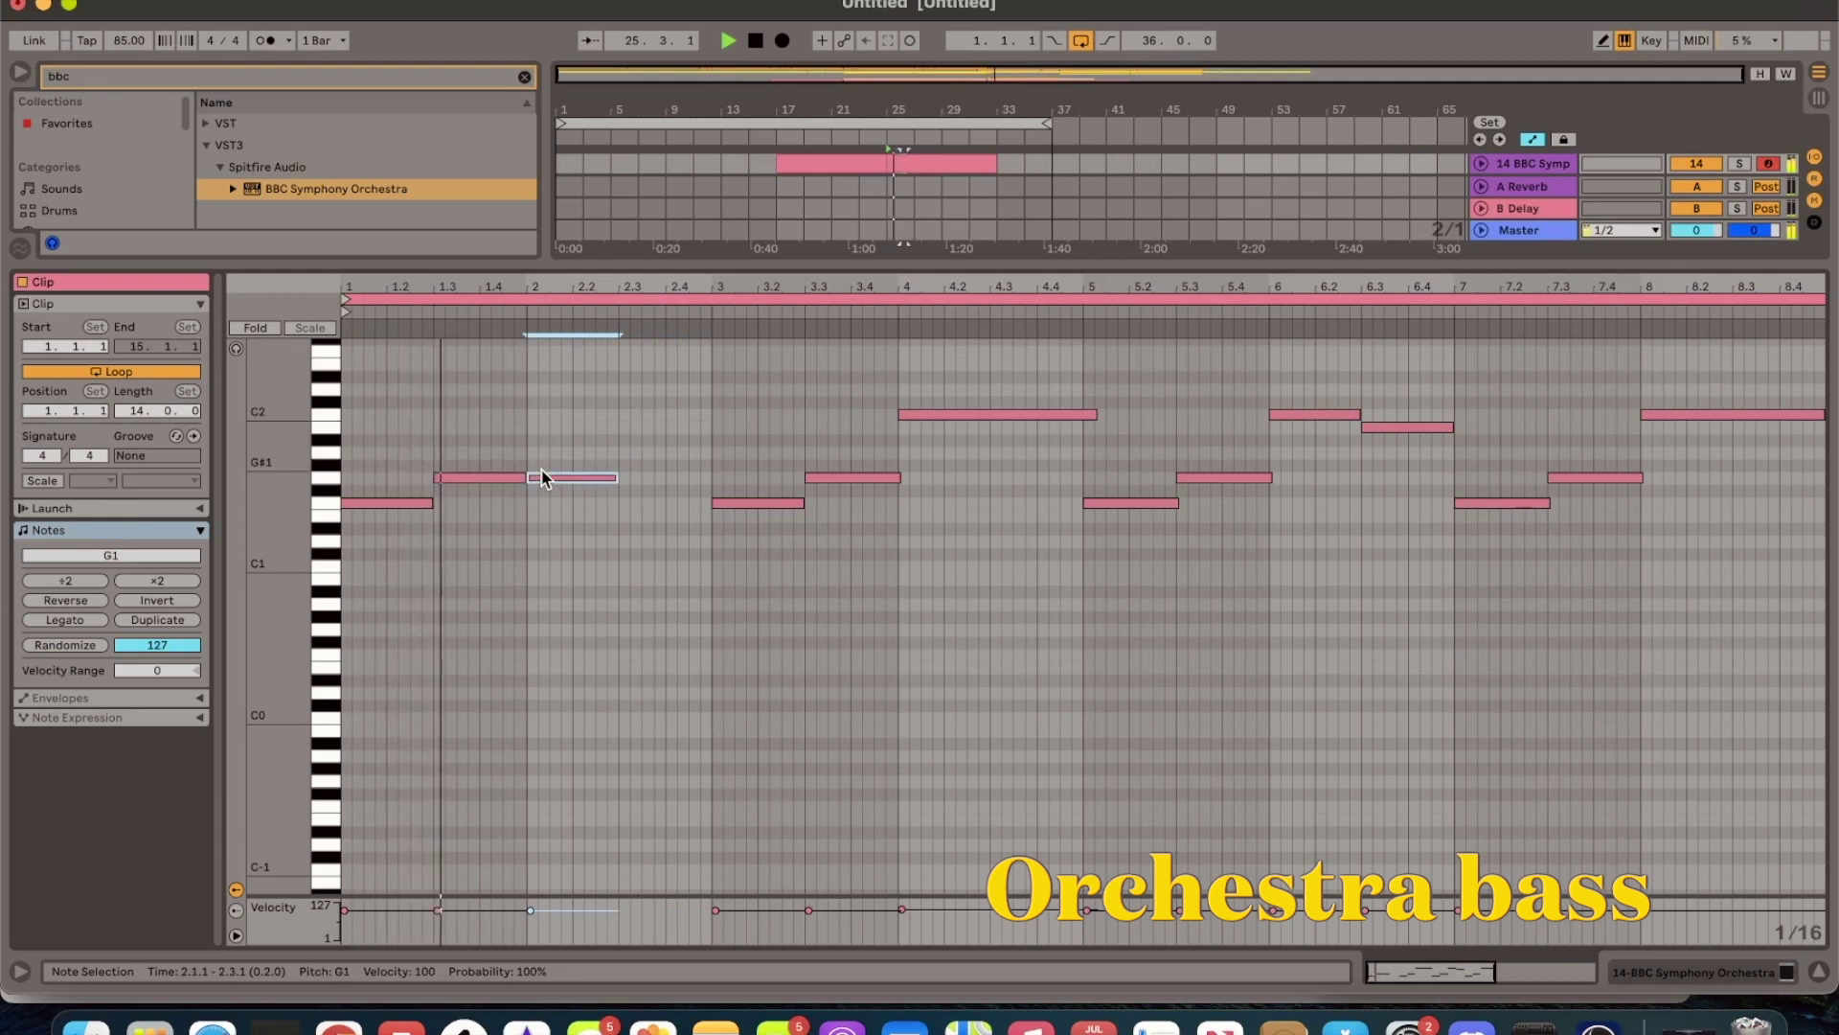
key("super+d")
key("Up")
key("Up")
key("Up")
key("Up")
left_click_drag(606, 414, 714, 420)
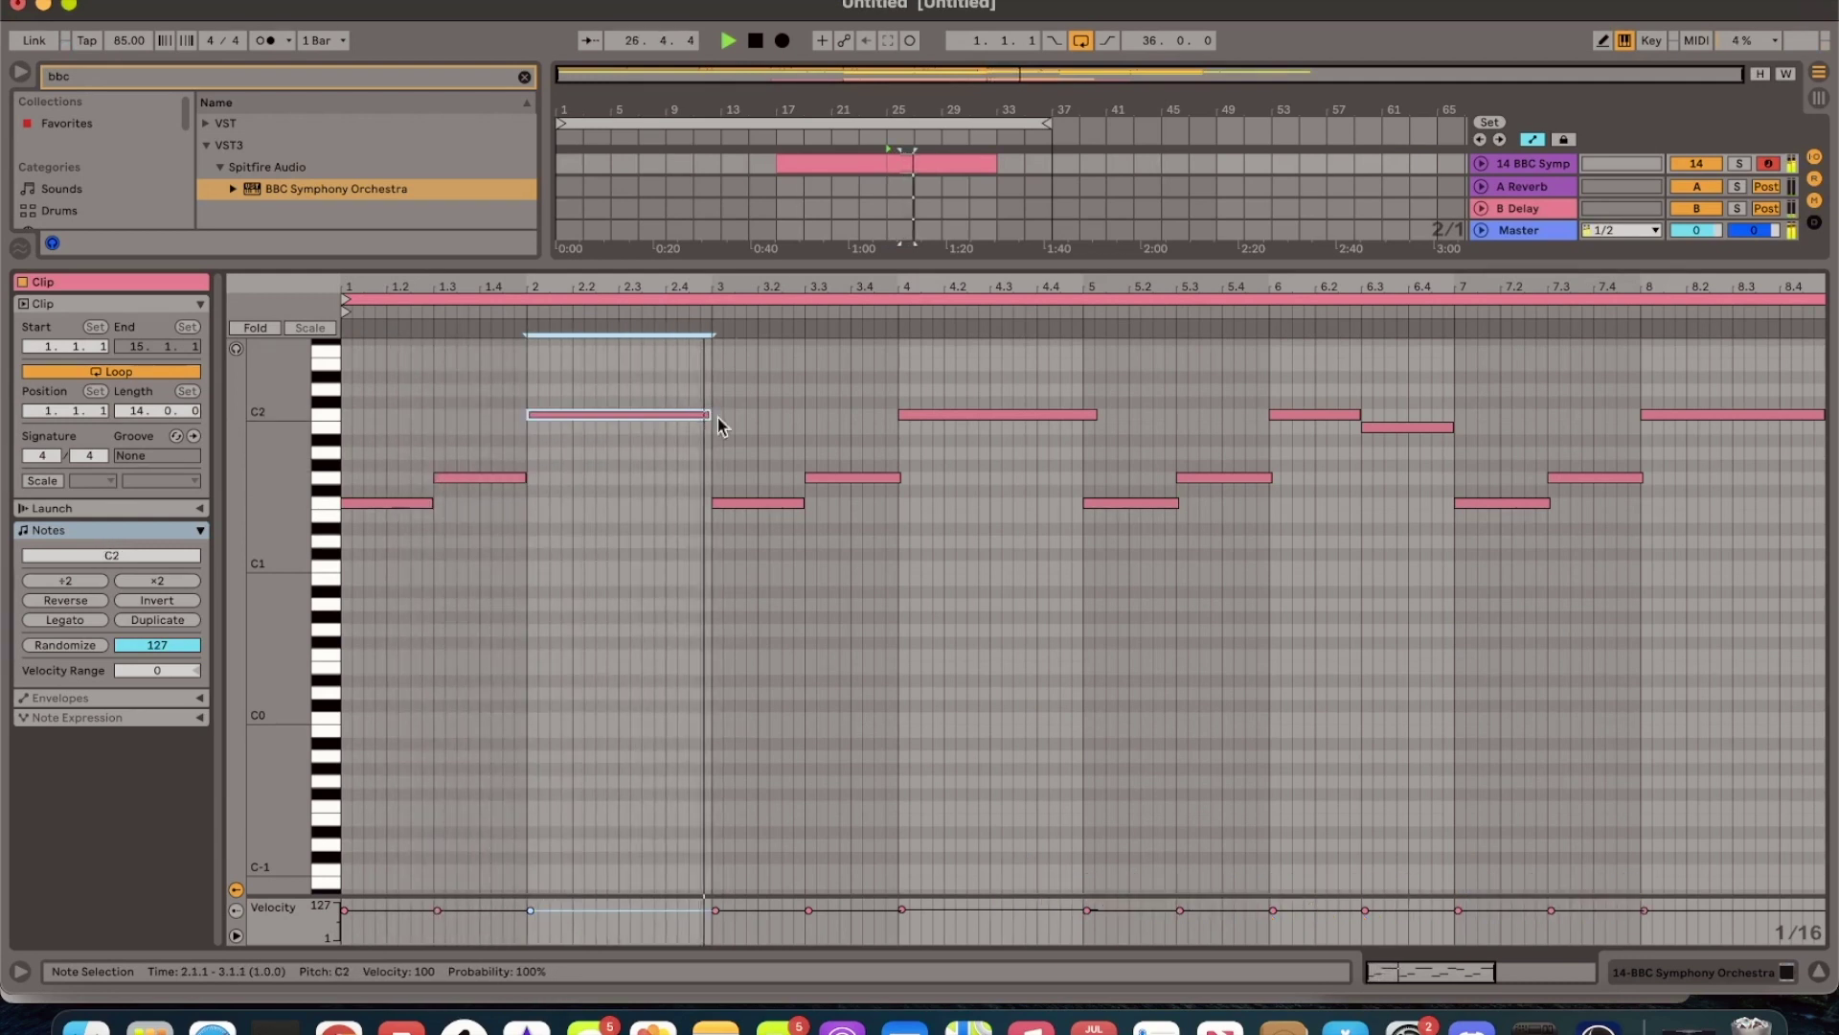
Step: Lower the C2 note at bar 4 of the orchestra bass clip to A1 and trim its end to bar 5
left_click(1005, 415)
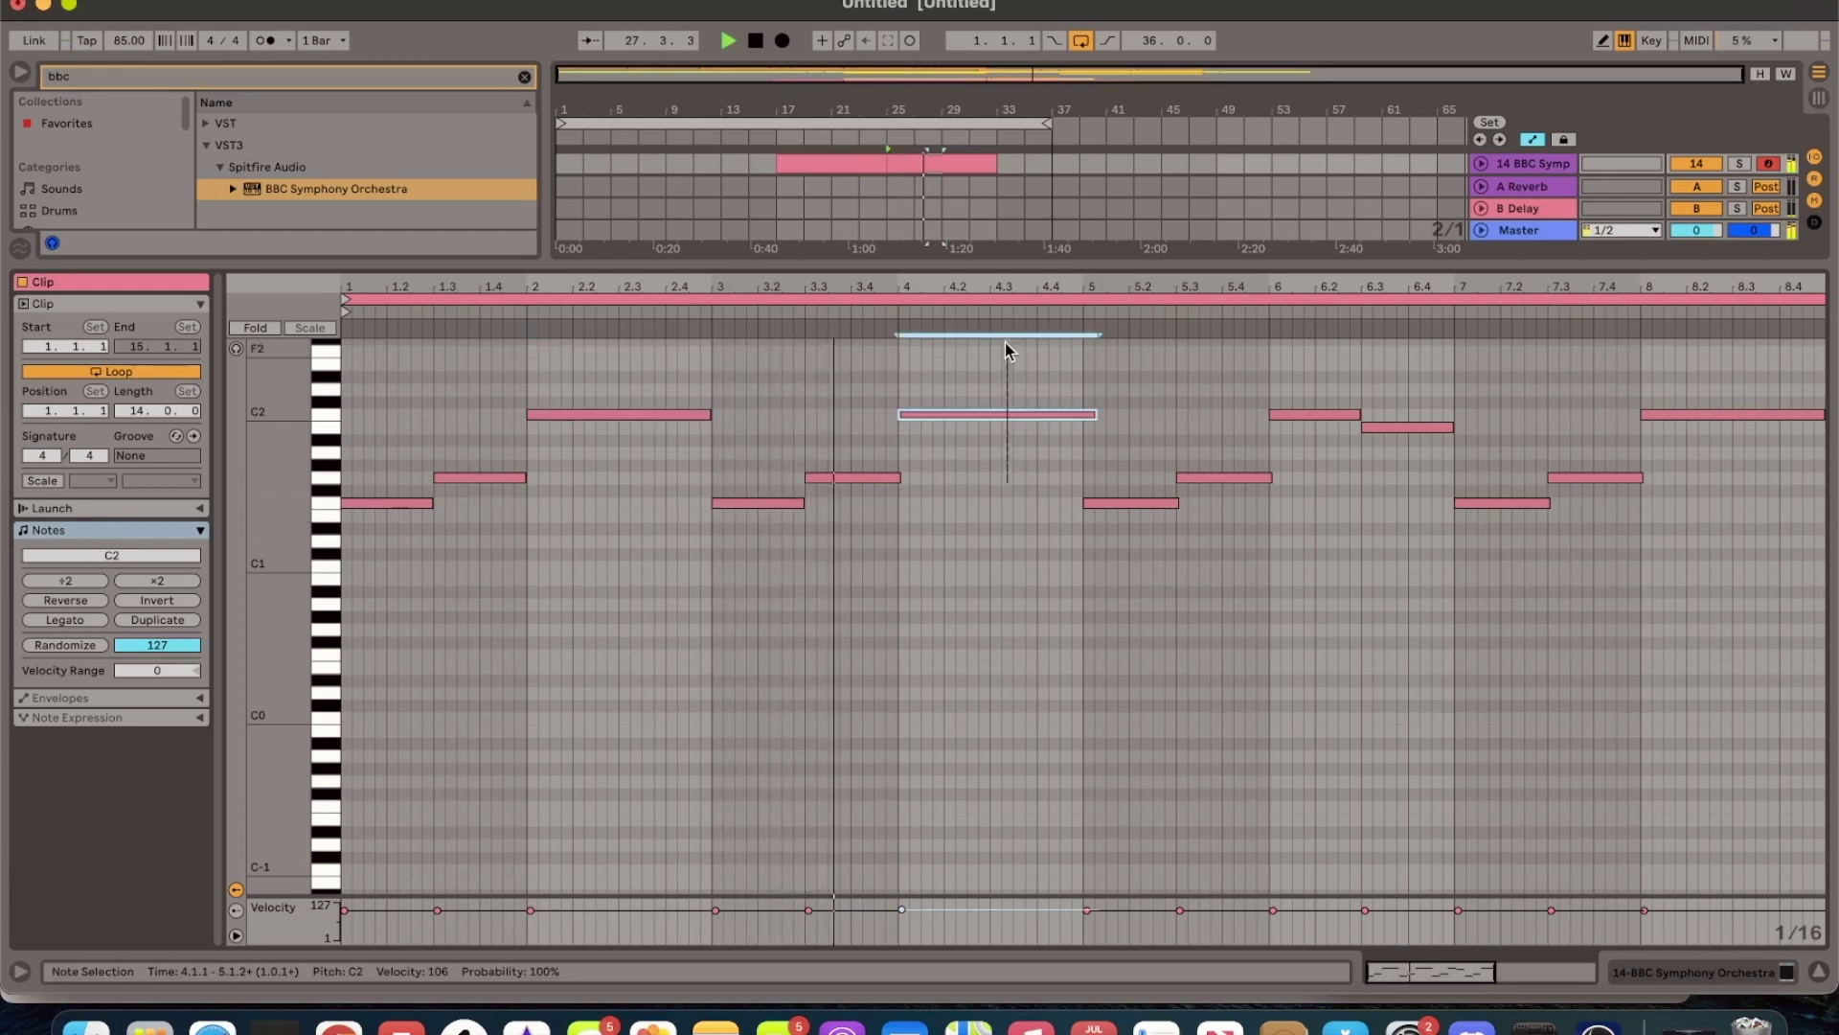
key("Down")
key("Down")
key("Down")
left_click_drag(1098, 452, 1082, 452)
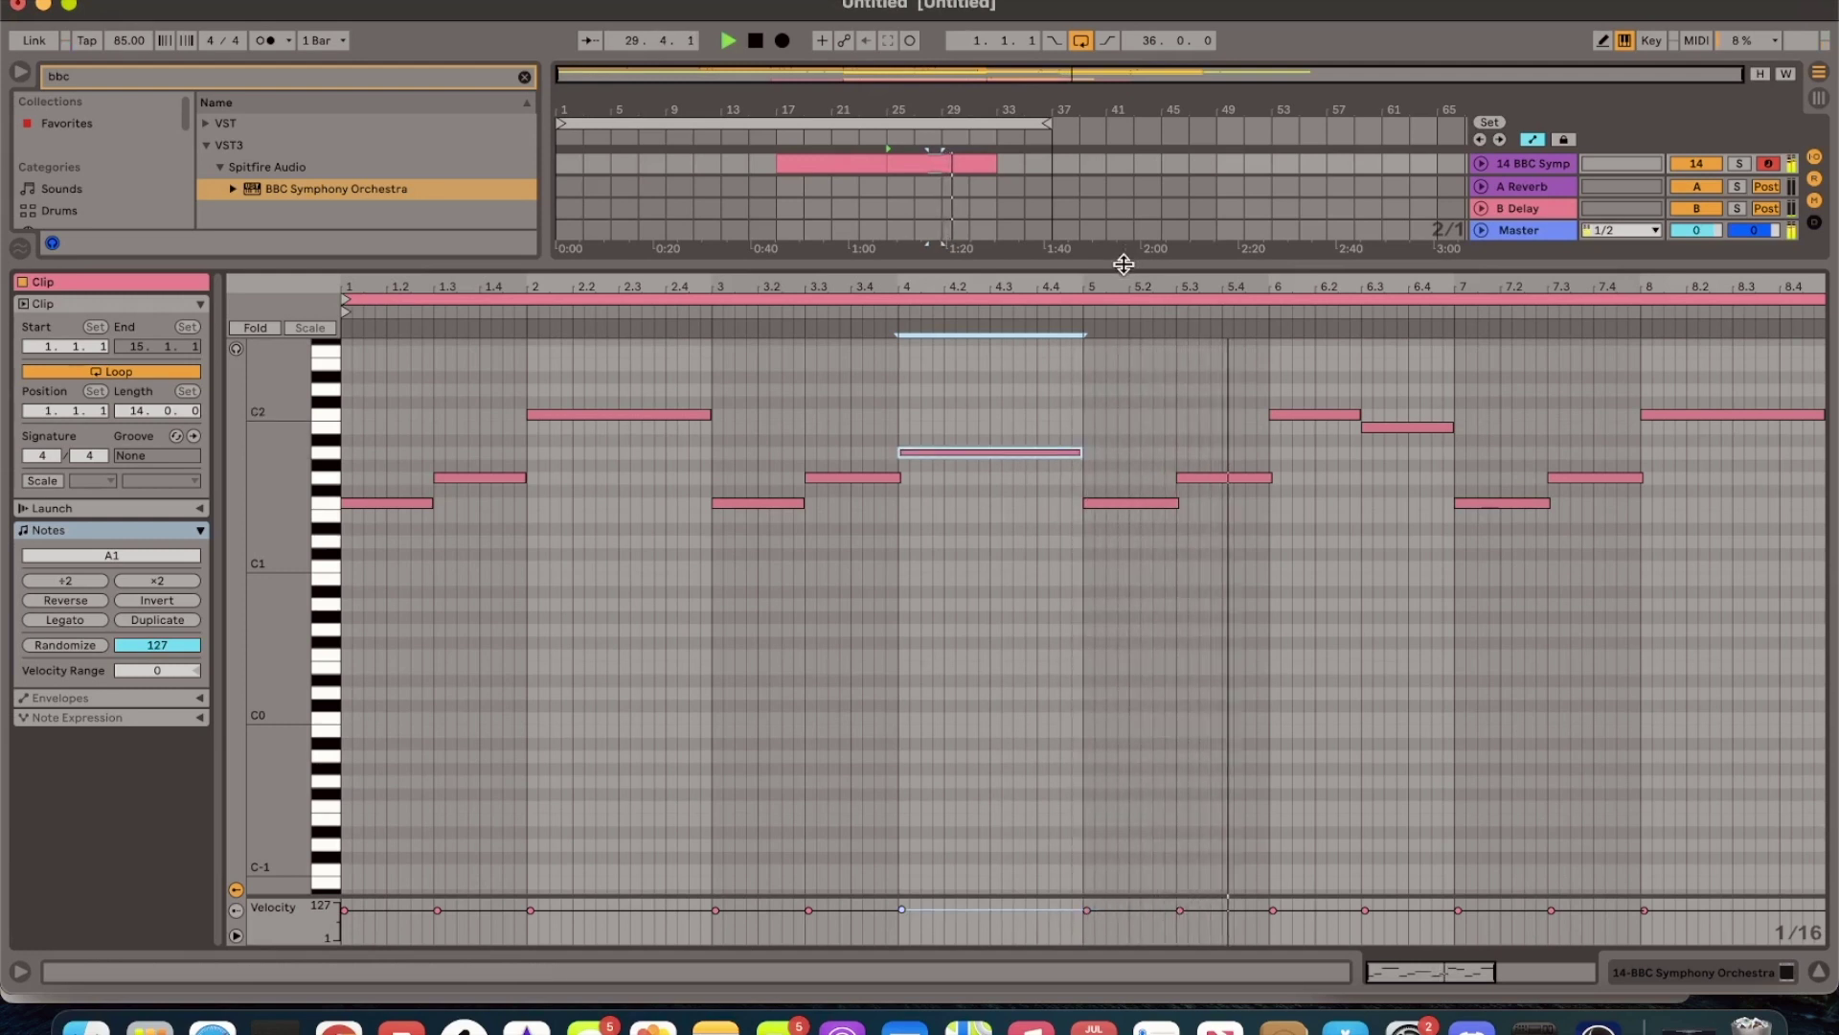
Step: Trim the end of the orchestra bass clip on track 14 to bar 29 in the arrangement
left_click_drag(1123, 263, 1054, 686)
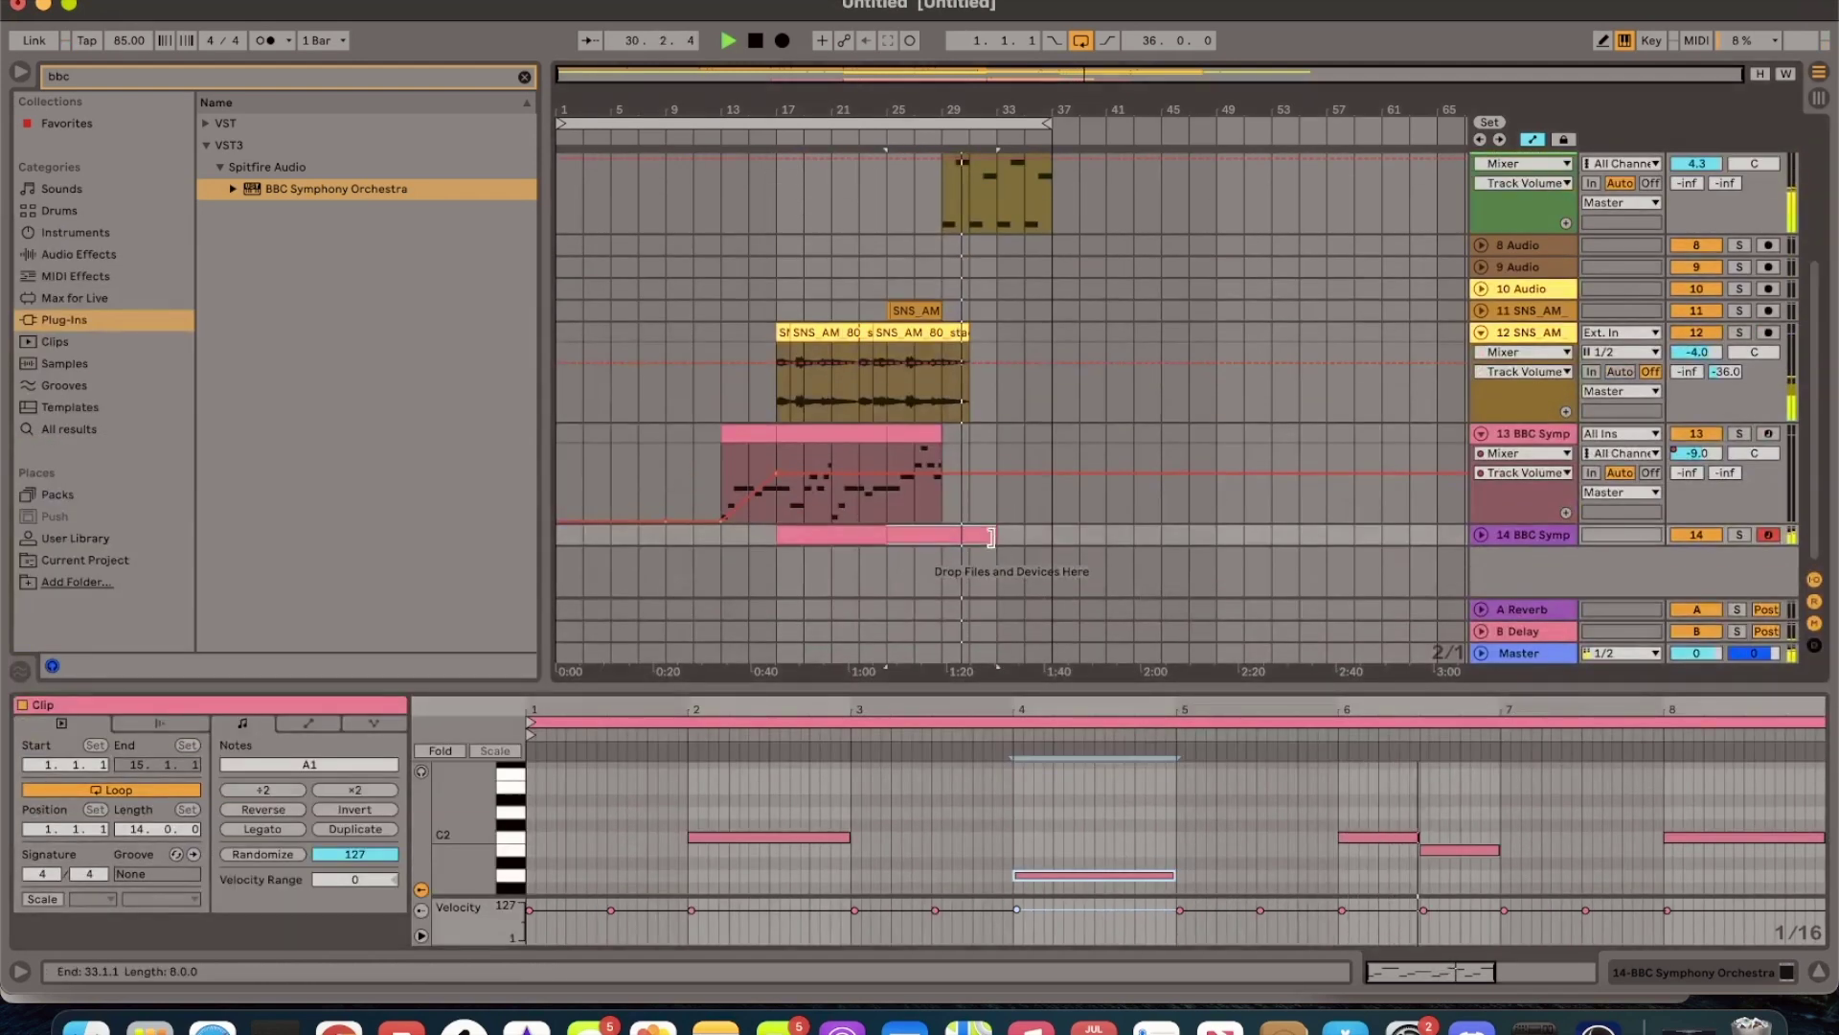
left_click_drag(997, 539, 946, 535)
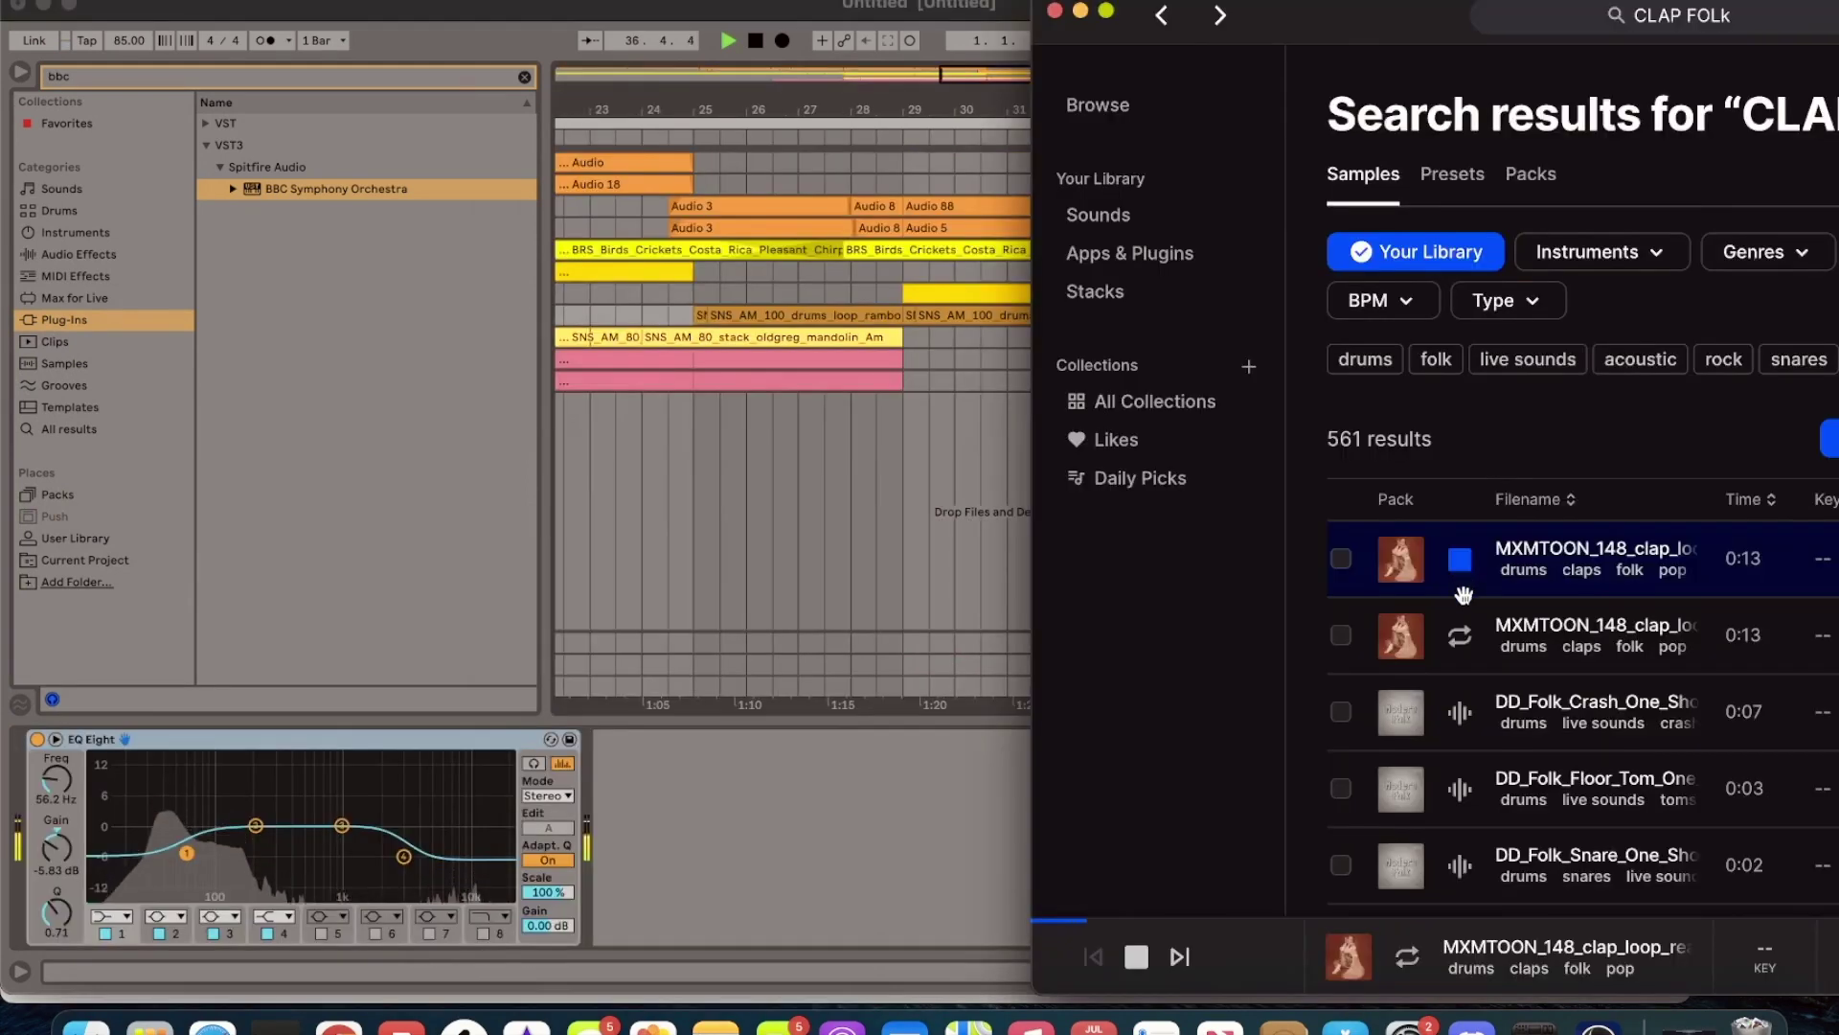
Step: Add the MXMTOON_148_clap_loop_real_01 sample from Splice at bar 29 on a new audio track
left_click_drag(1170, 481, 955, 396)
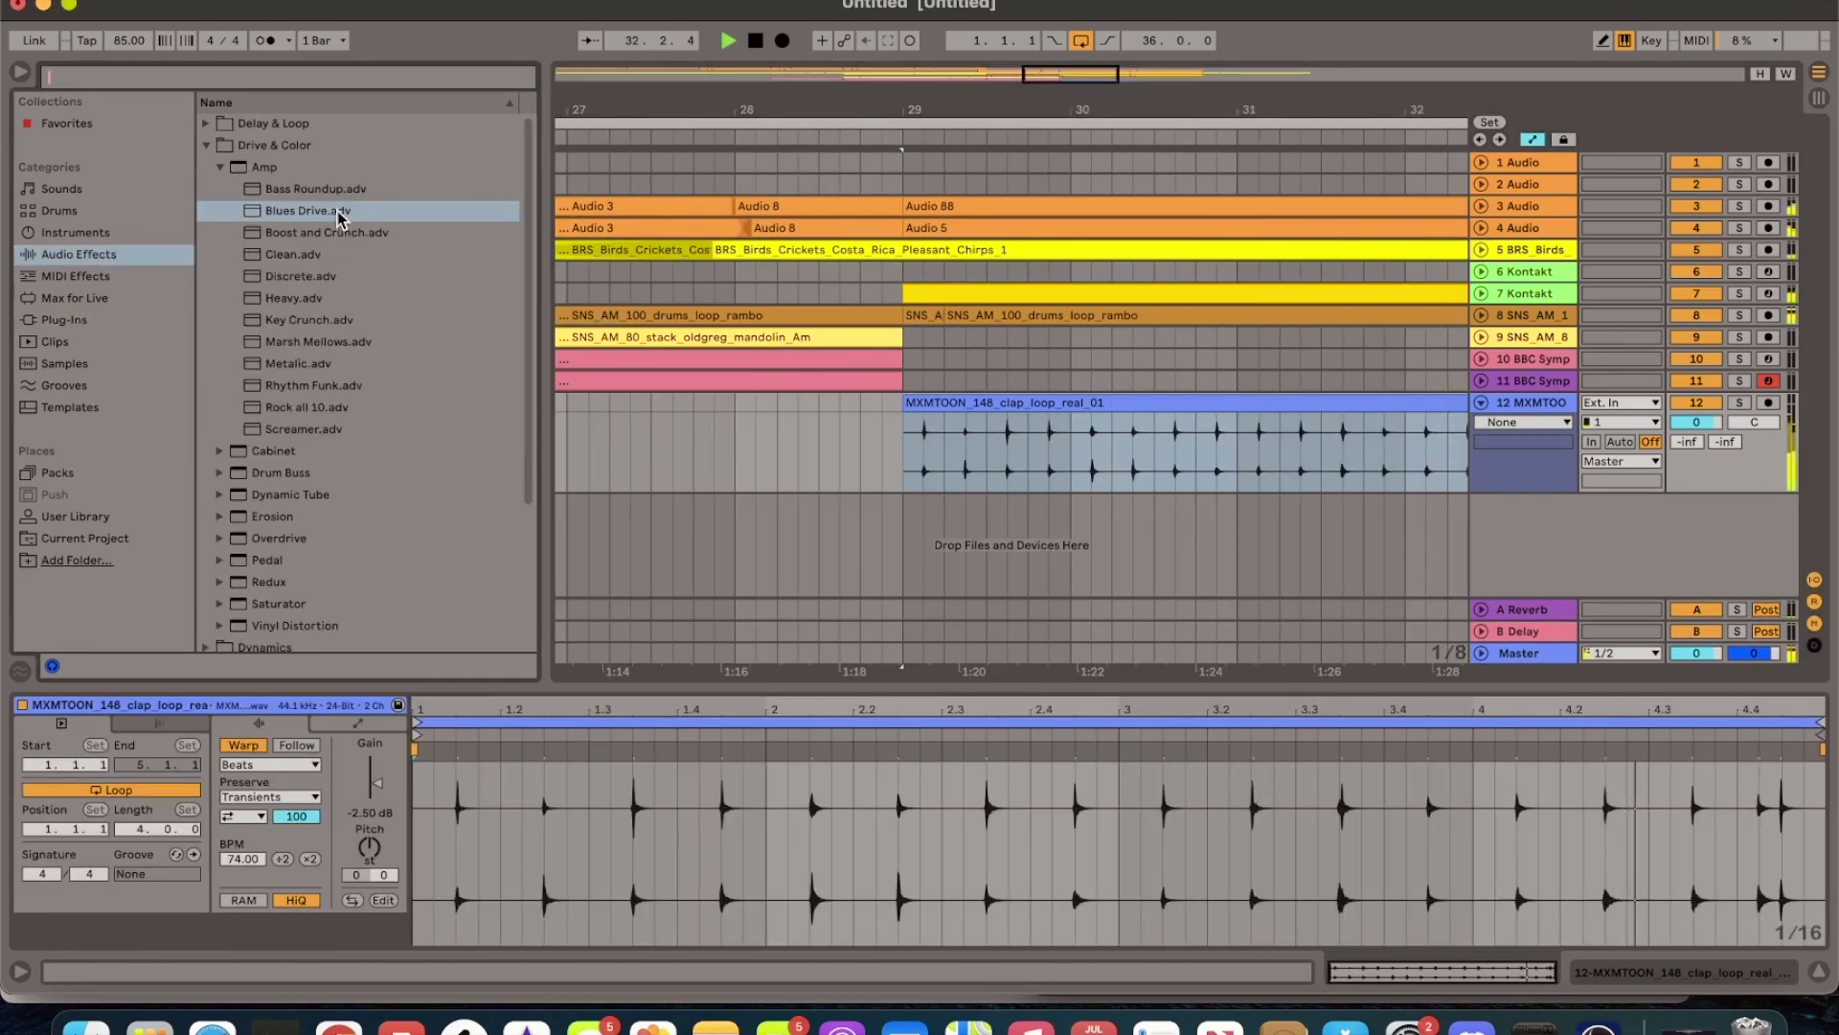
Step: Add the Blues Drive amp preset to the clap loop track with 29.4% dry/wet and lower the track volume to -10.1 dB
left_click_drag(364, 210, 997, 431)
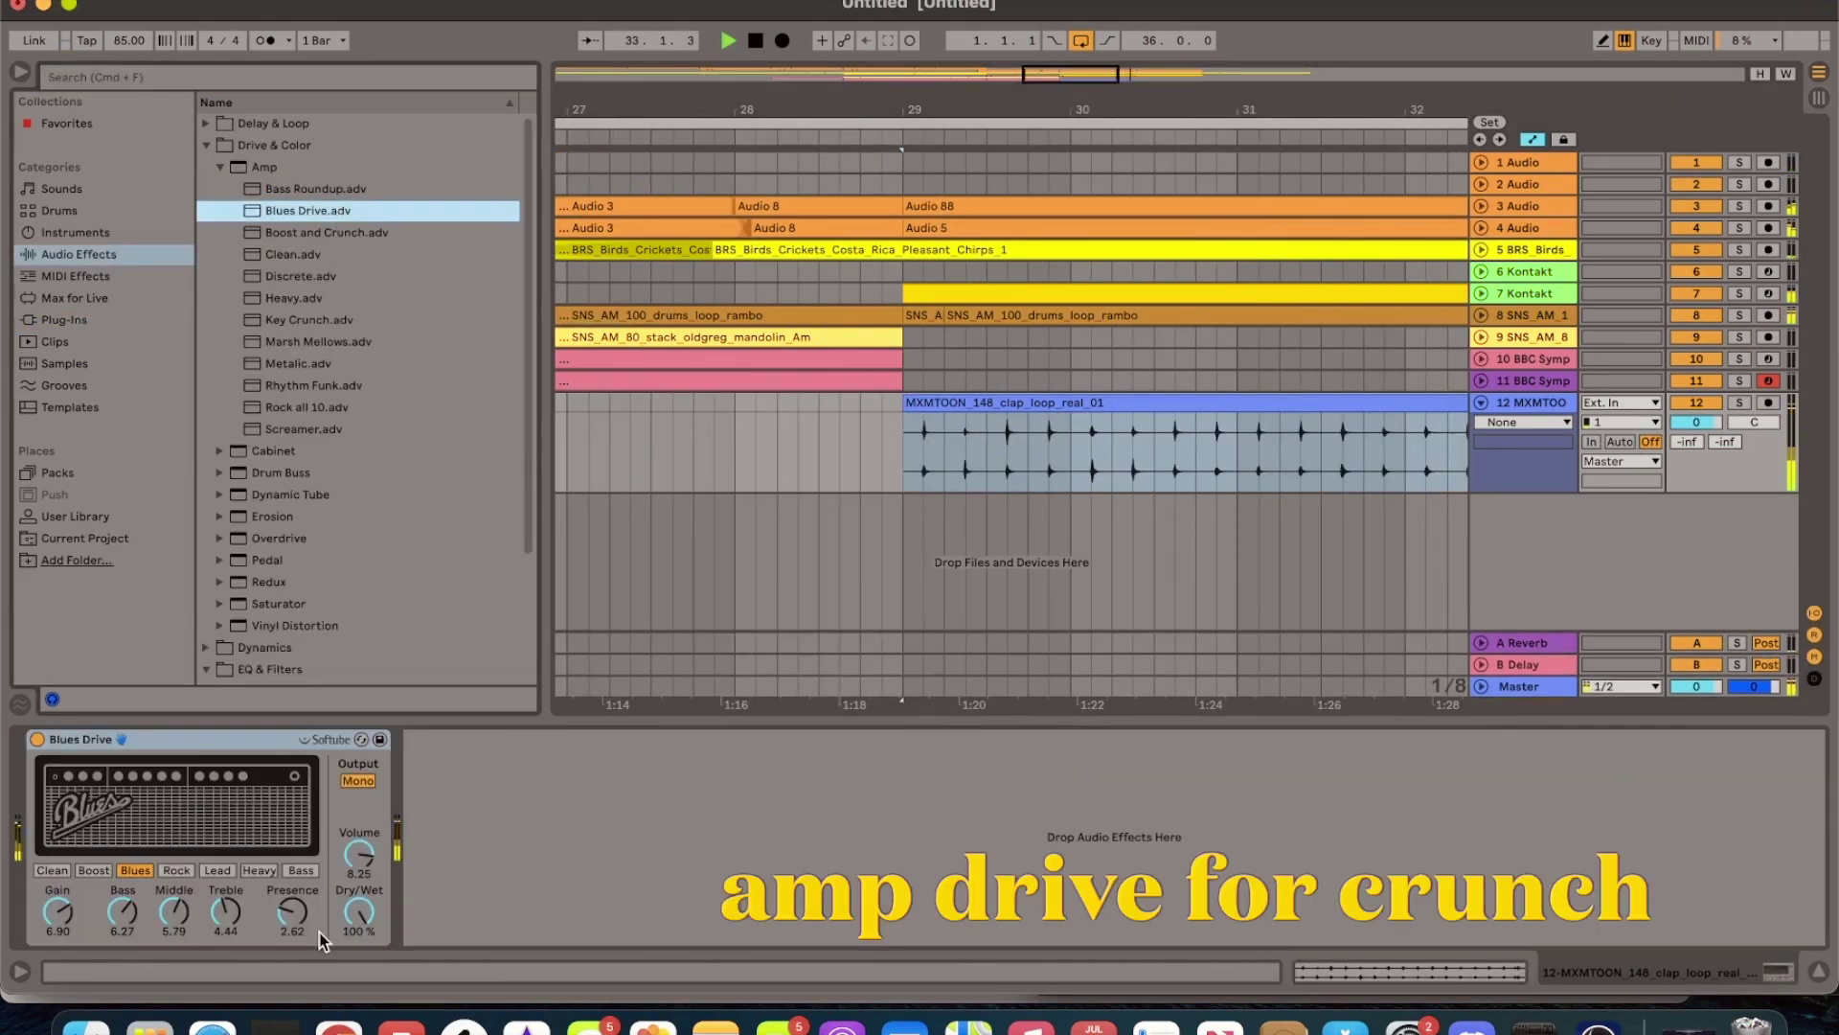
left_click_drag(360, 915, 363, 920)
left_click_drag(1697, 421, 1697, 424)
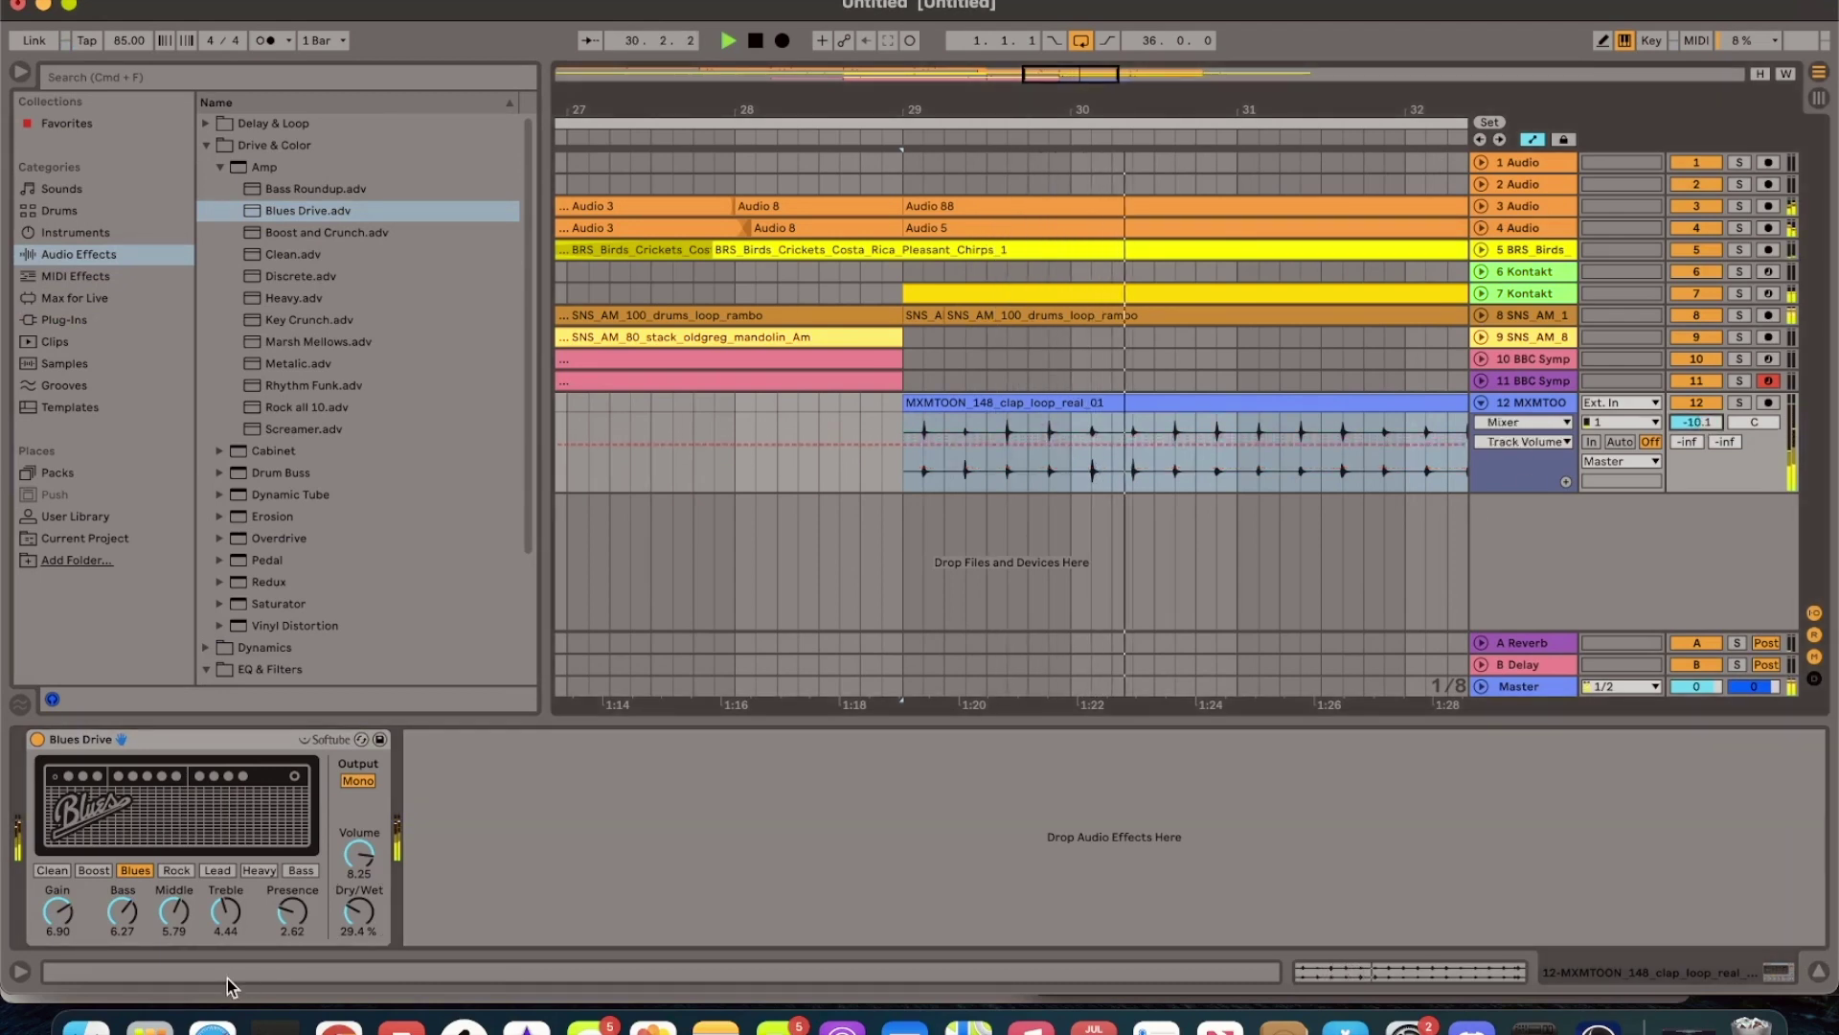
Step: Add the DD_Folk_Snare_One_Shot_duo_hard sample from Splice on a new audio track and move its clip slightly later in bar 29
left_click(463, 1023)
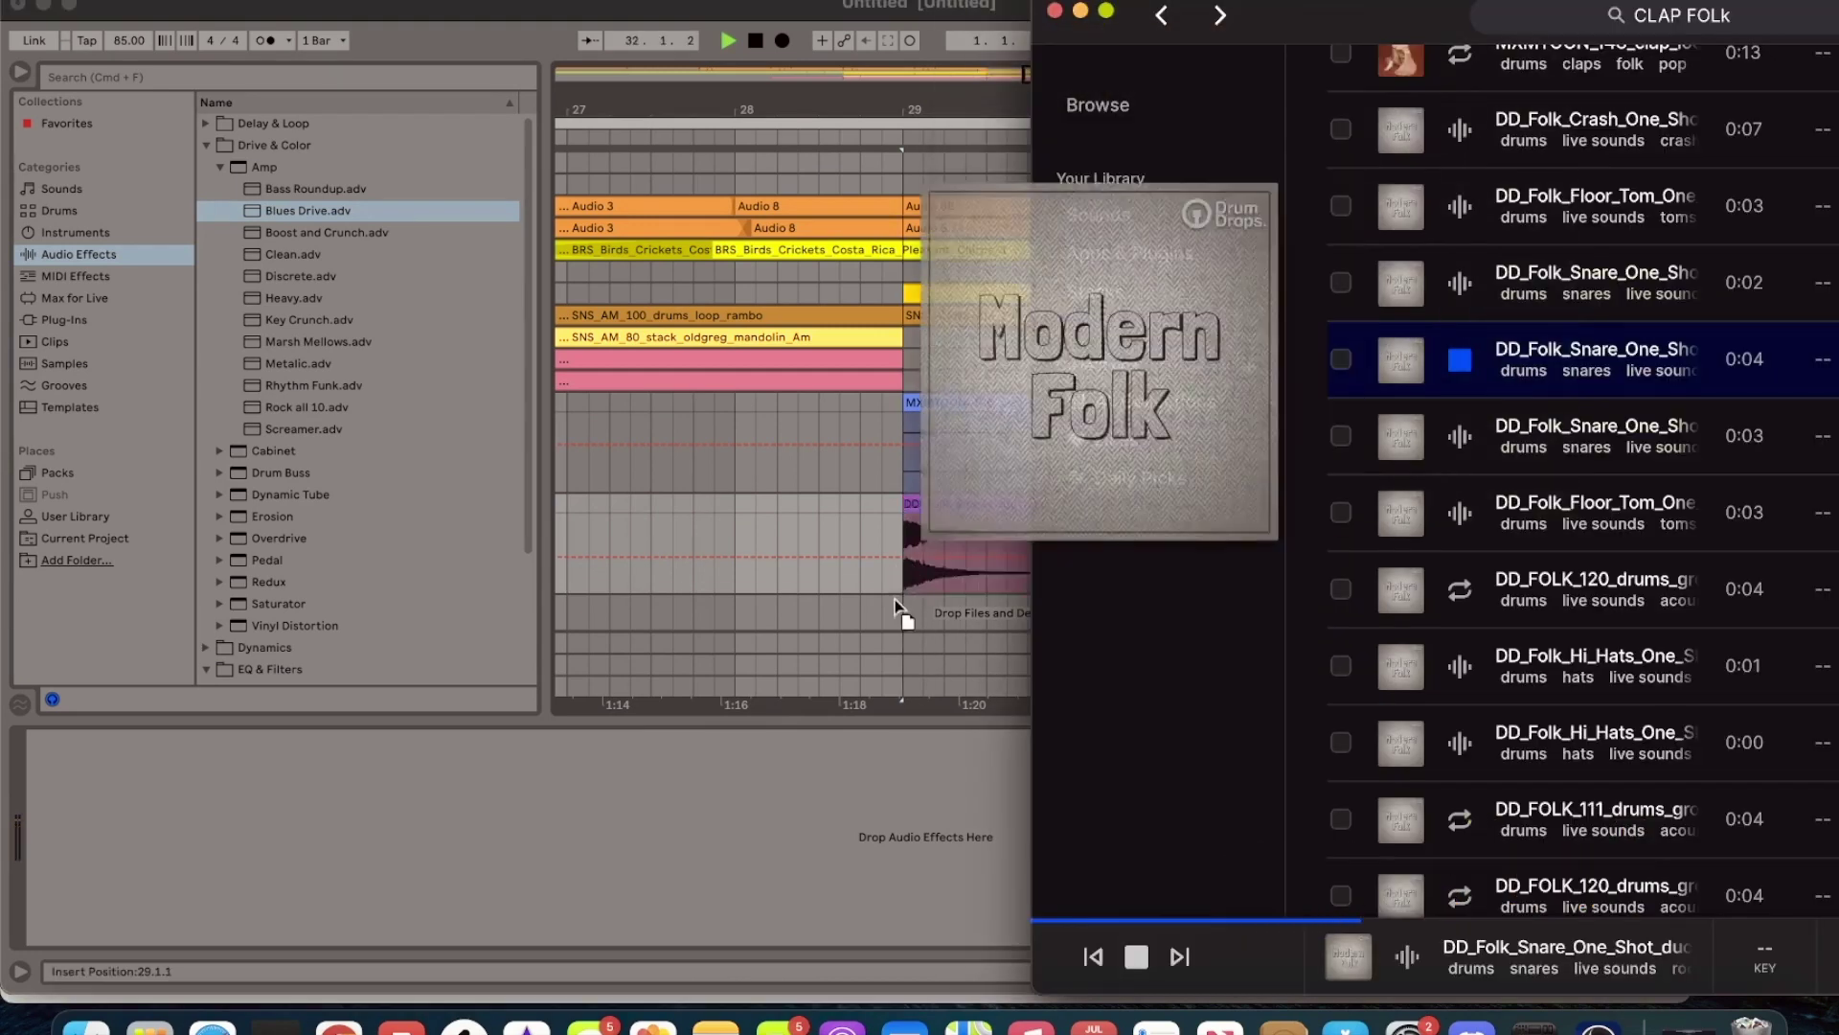
left_click_drag(900, 616, 908, 579)
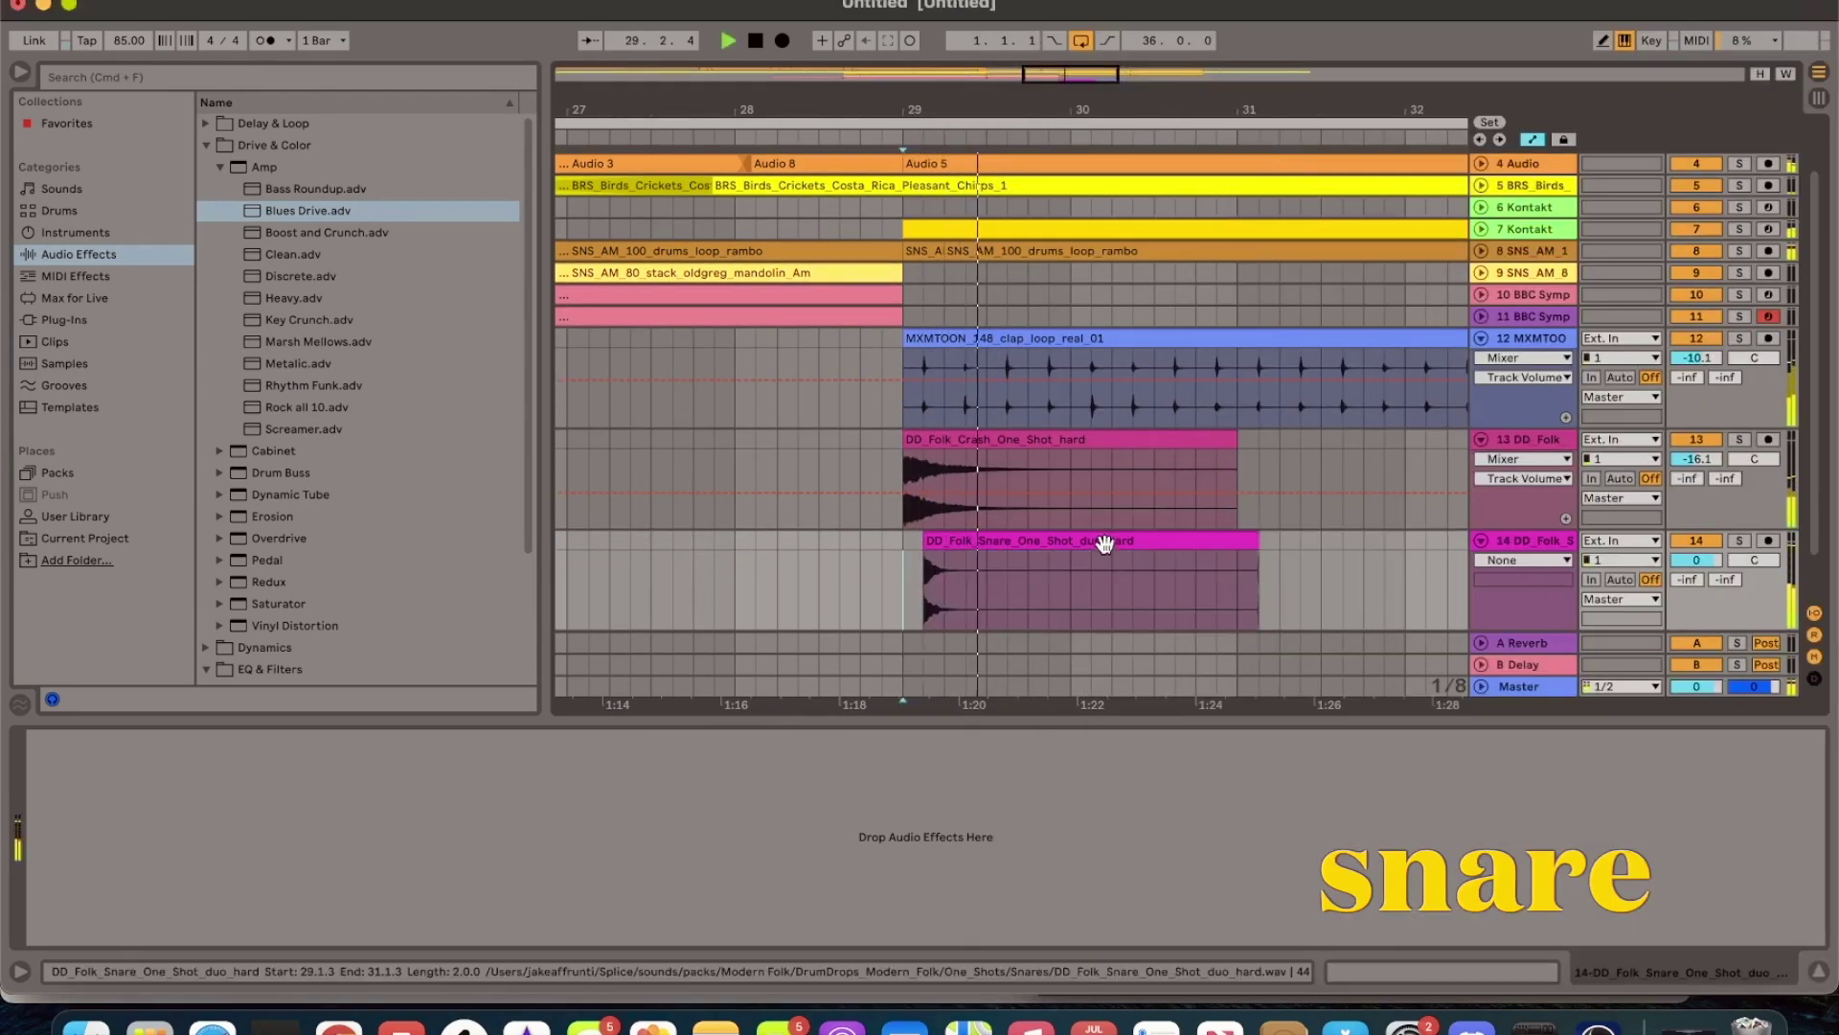
left_click_drag(1105, 543, 1126, 544)
left_click(941, 544)
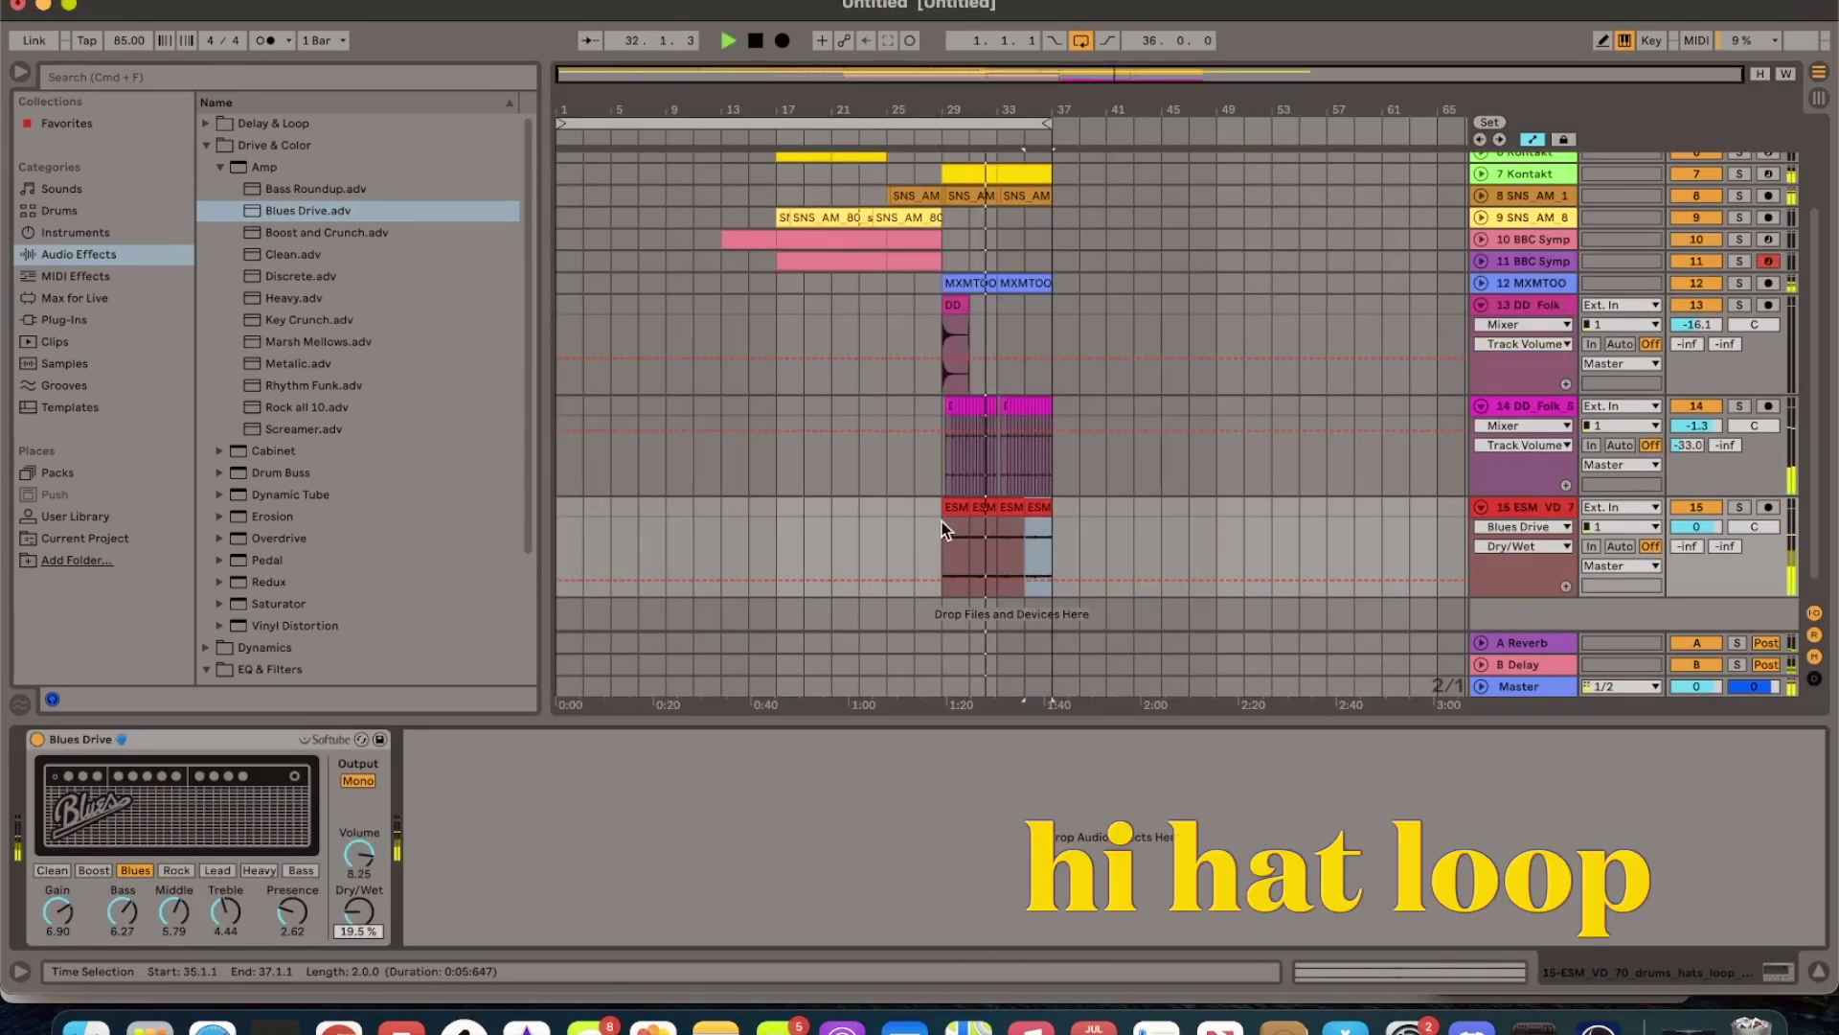
Step: Select all four ESM_VD_70 hi-hat loop clips from bar 29 to bar 37 and set their warp mode to Complex
left_click(944, 528)
double_click(944, 529)
left_click(883, 522, "shift")
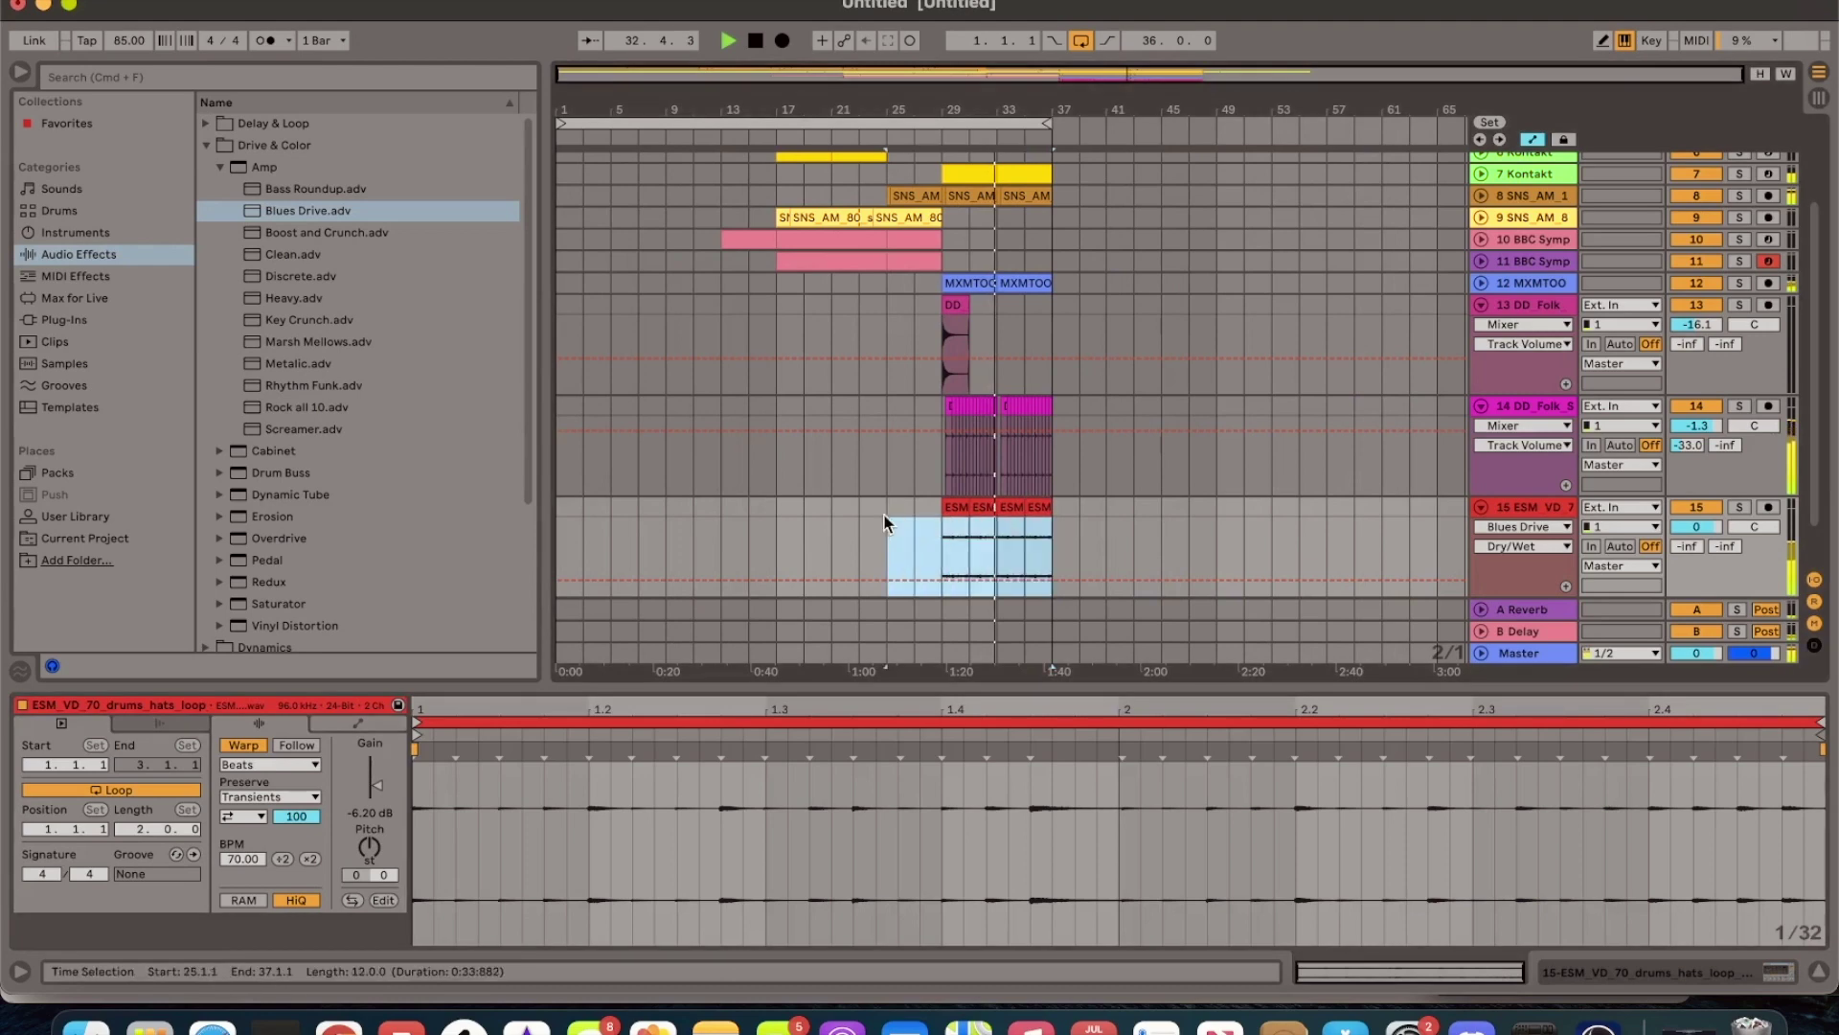
left_click(314, 765)
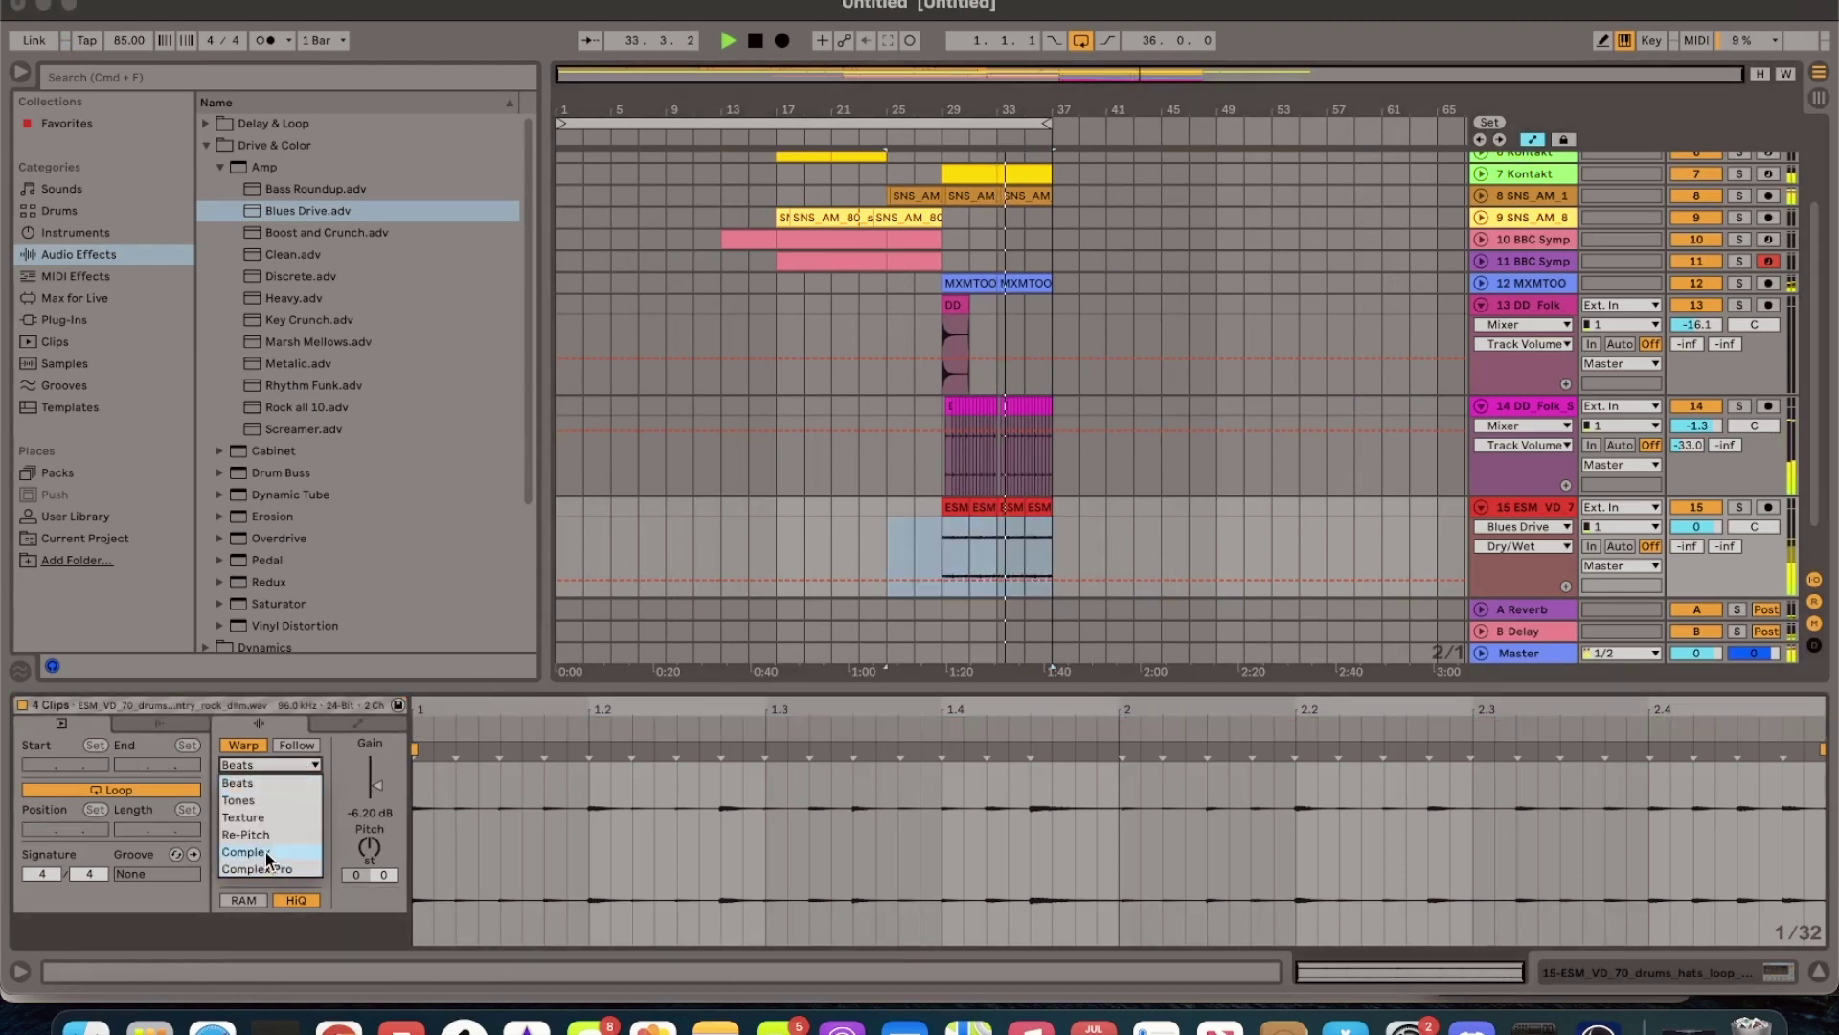